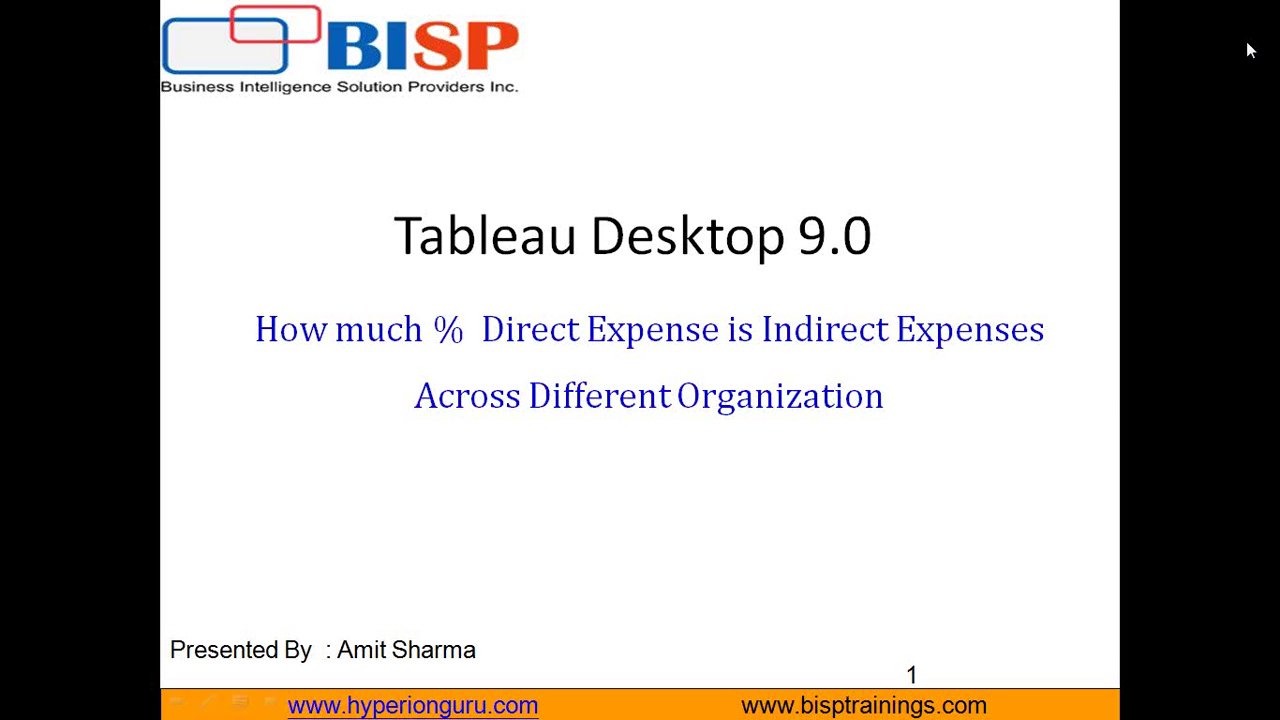
Advance from the title slide to the slide showing the Direct/Indirect Exp percentage crosstab
key("Right")
key("Right")
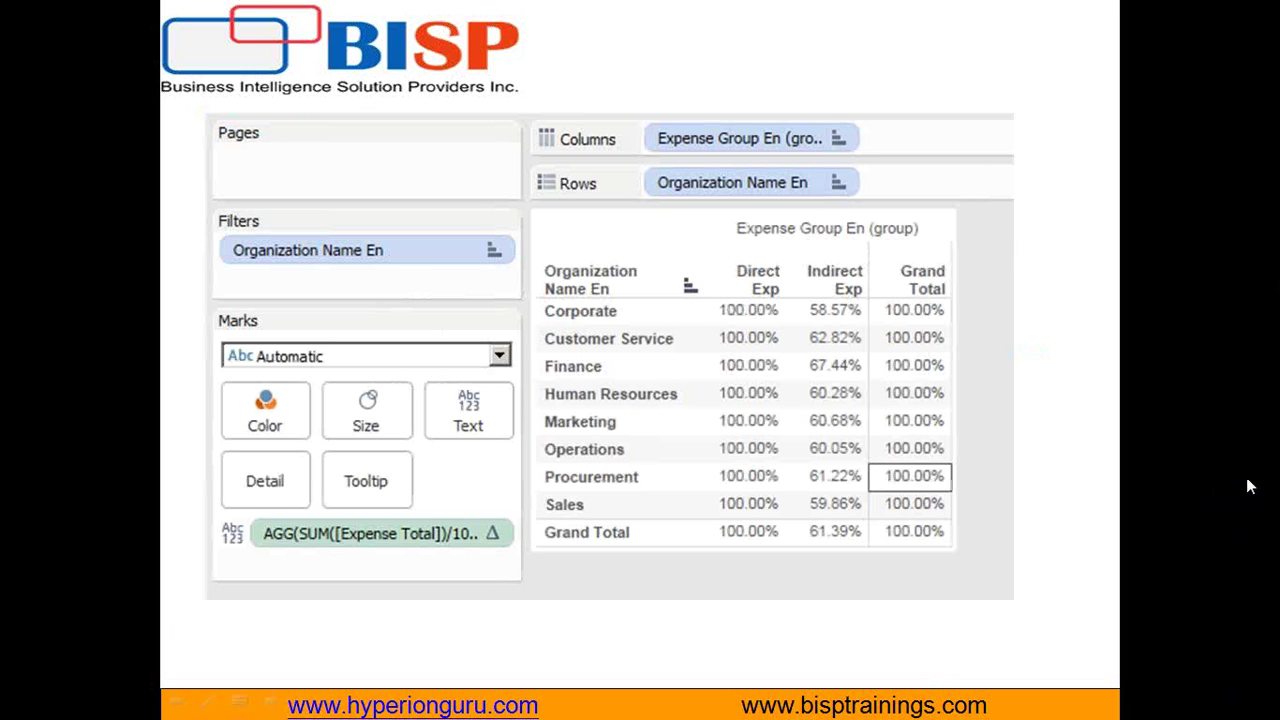
With the slideshow pen, draw arrows at Direct Exp and Indirect Exp and box Corporate's 58.57%
key("ctrl+p")
left_click_drag(734, 222, 734, 262)
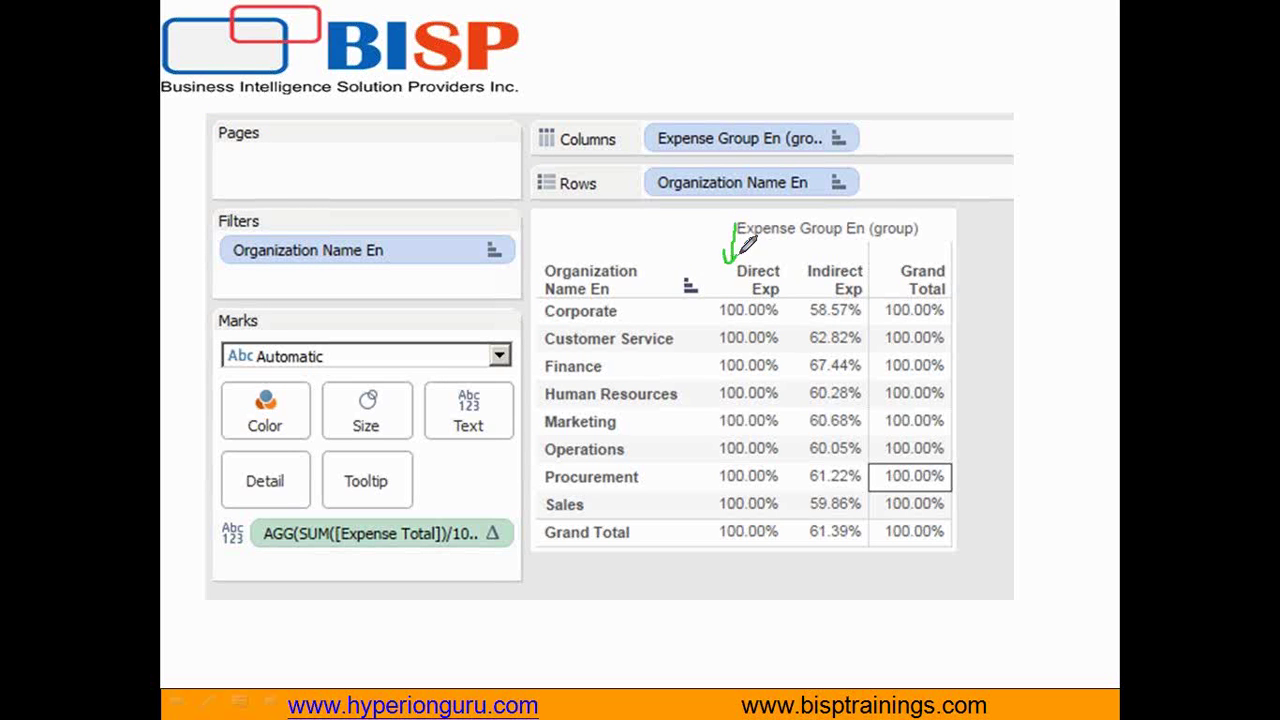
left_click_drag(834, 204, 834, 255)
mouse_move(802, 306)
left_mouse_down()
mouse_move(803, 322)
mouse_move(858, 321)
mouse_move(862, 292)
mouse_move(806, 292)
mouse_move(810, 318)
left_mouse_up()
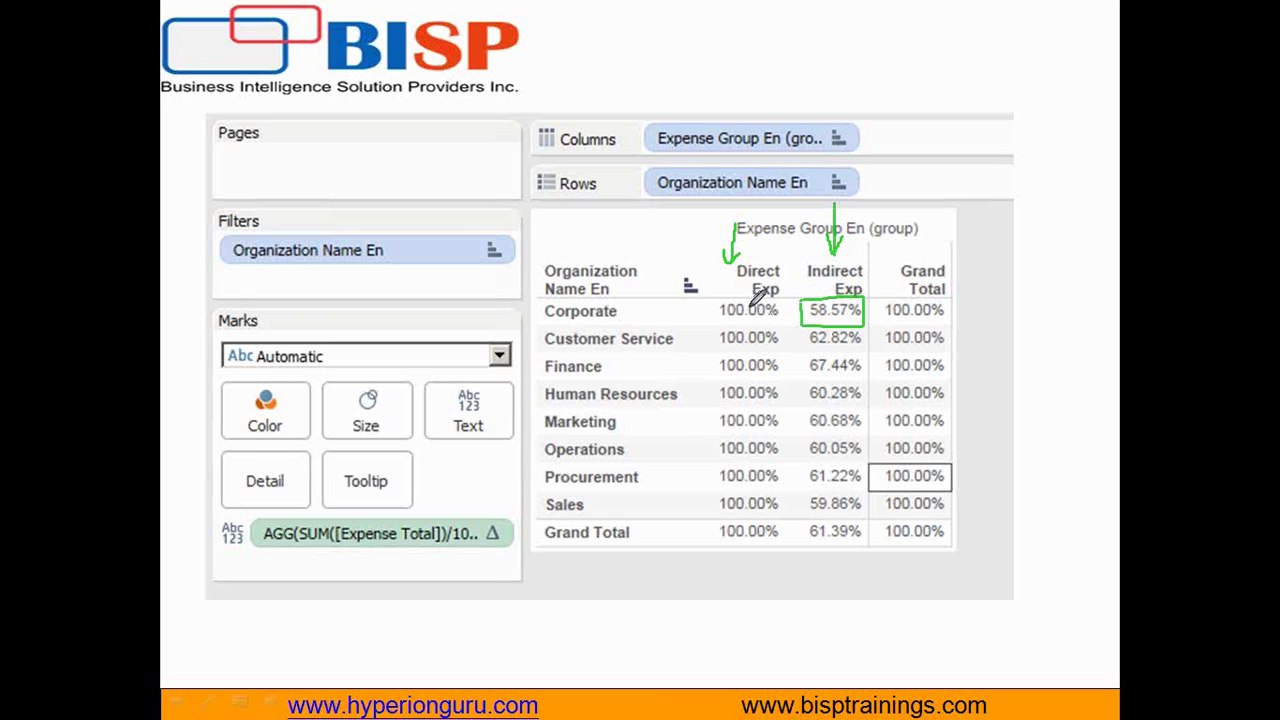
Write 100 and 58 below the table, then advance to the next slide
mouse_move(624, 619)
left_mouse_down()
mouse_move(622, 672)
mouse_move(714, 608)
mouse_move(745, 650)
left_mouse_up()
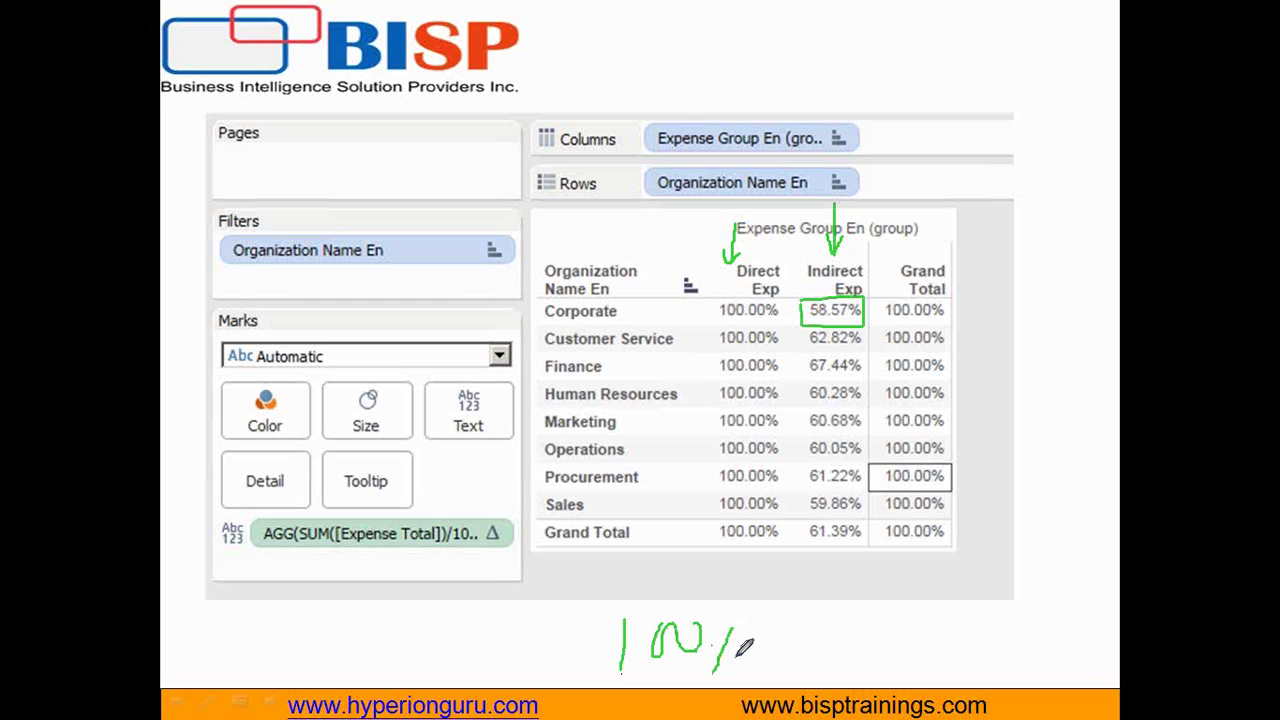
left_click_drag(806, 622, 806, 670)
mouse_move(846, 628)
left_mouse_down()
mouse_move(882, 628)
mouse_move(880, 648)
left_mouse_up()
mouse_move(790, 614)
left_mouse_down()
mouse_move(735, 632)
mouse_move(785, 620)
mouse_move(770, 656)
left_mouse_up()
mouse_move(972, 618)
left_mouse_down()
mouse_move(938, 640)
mouse_move(950, 662)
left_mouse_up()
mouse_move(988, 598)
left_mouse_down()
mouse_move(993, 622)
mouse_move(988, 608)
left_mouse_up()
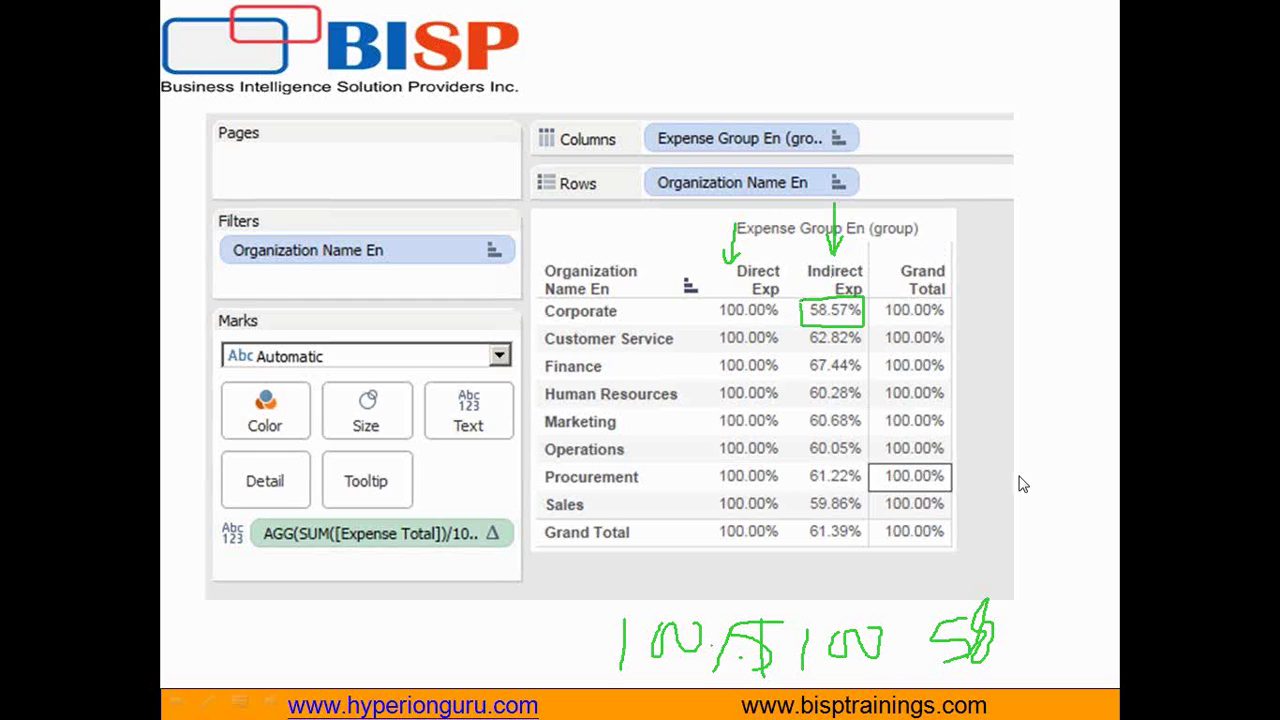
left_click(1010, 400)
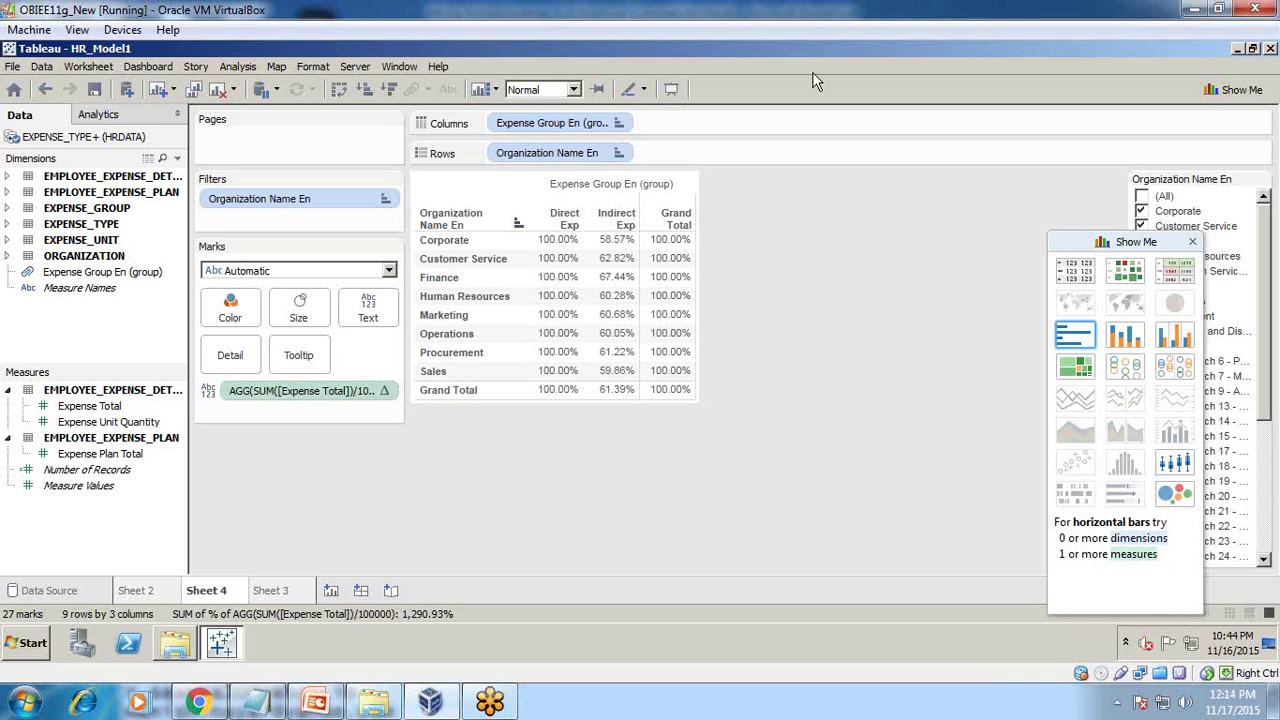
Switch the VirtualBox window to fullscreen so Tableau's data source page fills the screen
left_click(77, 29)
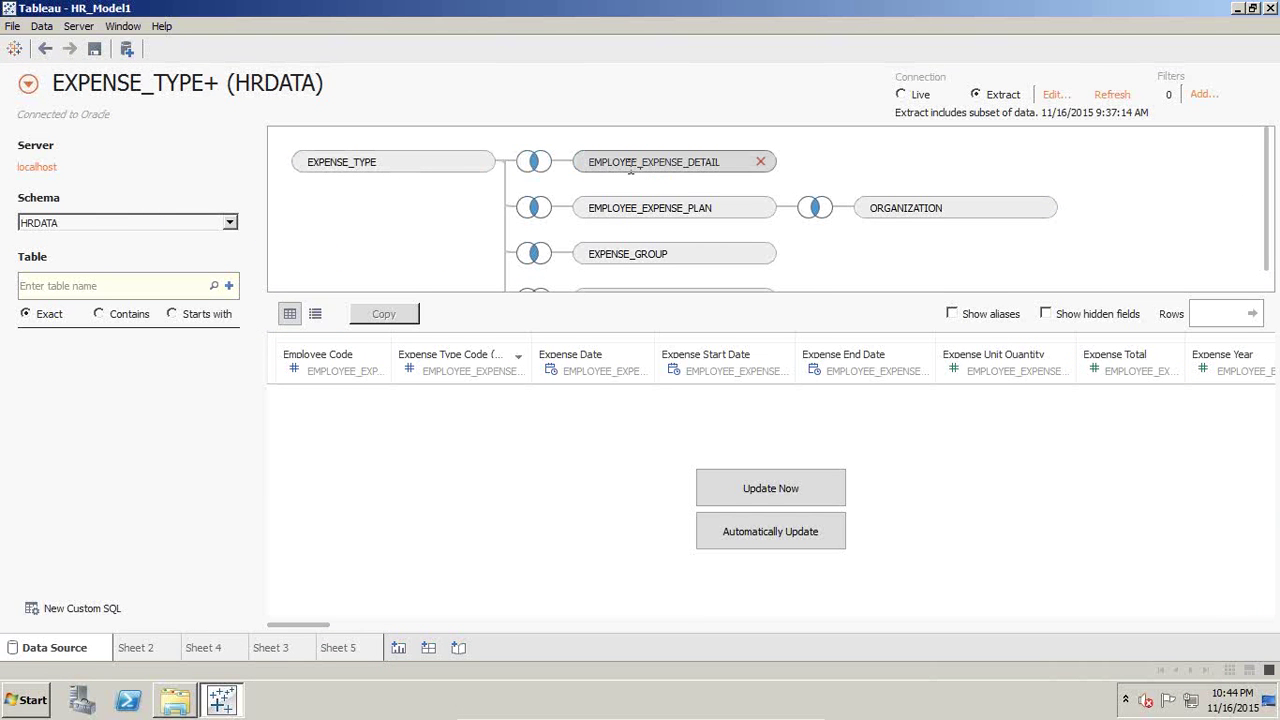
left_click(534, 161)
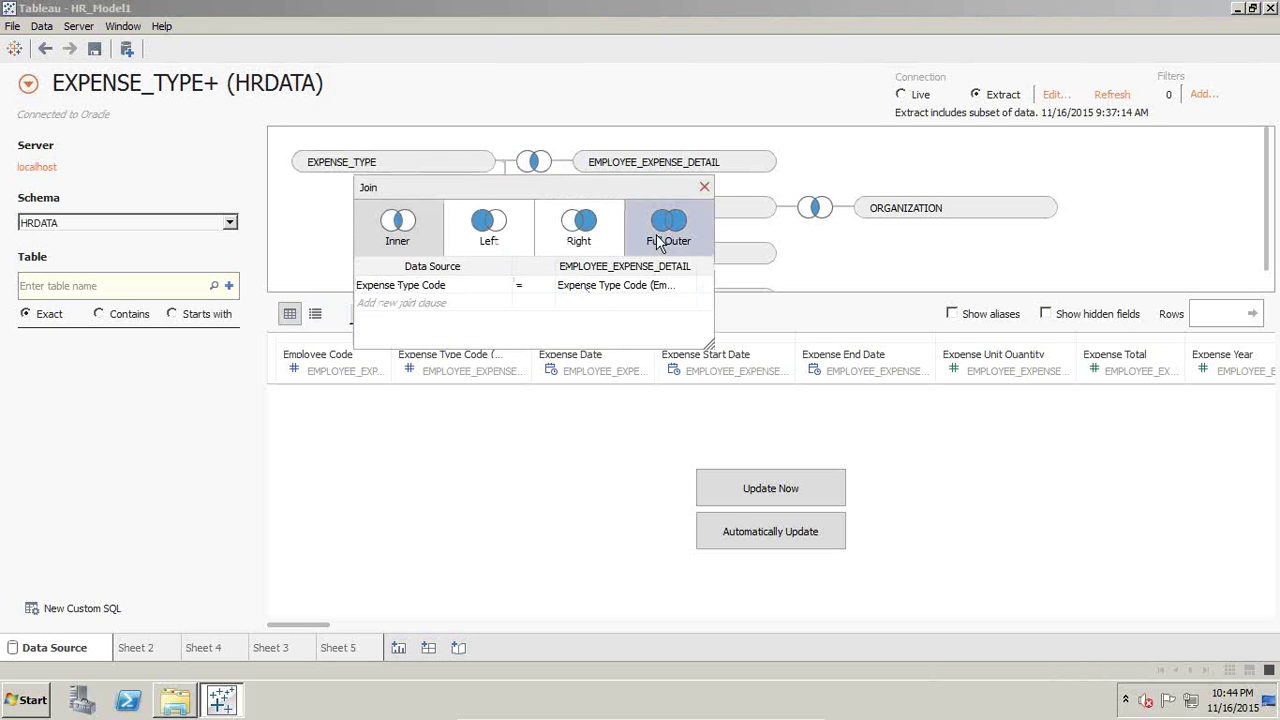
left_click(705, 186)
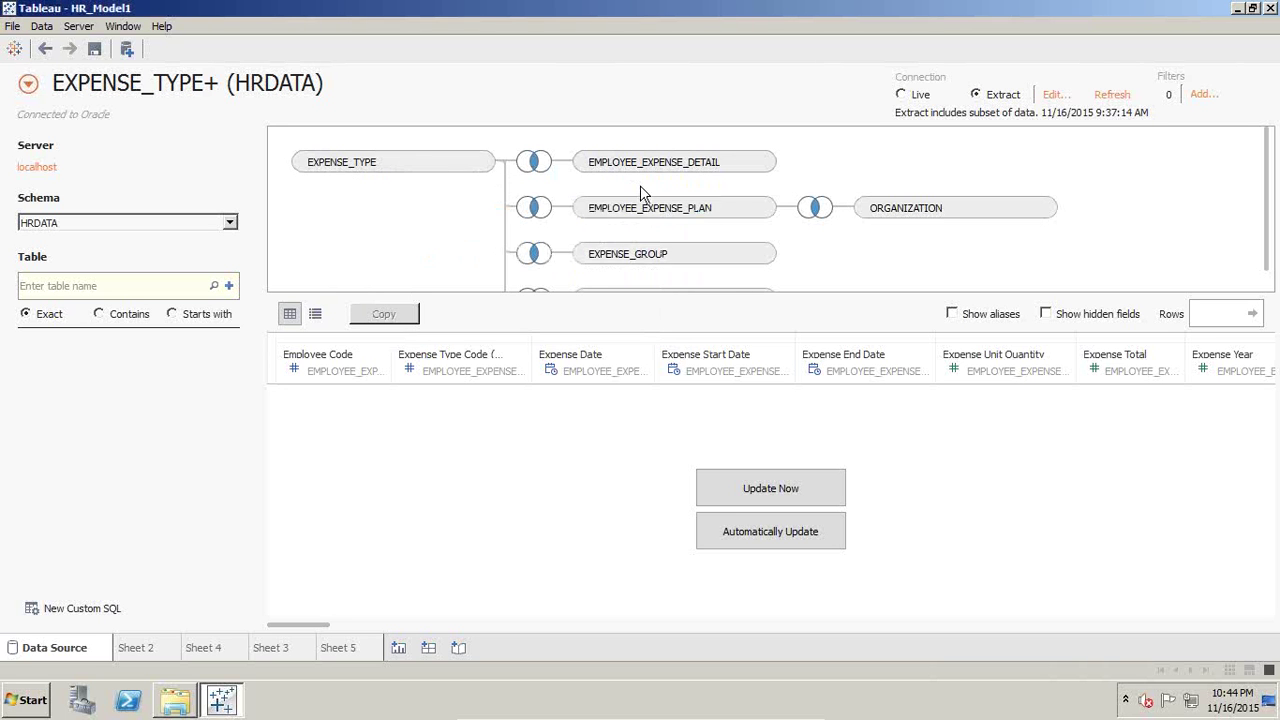
left_click(533, 208)
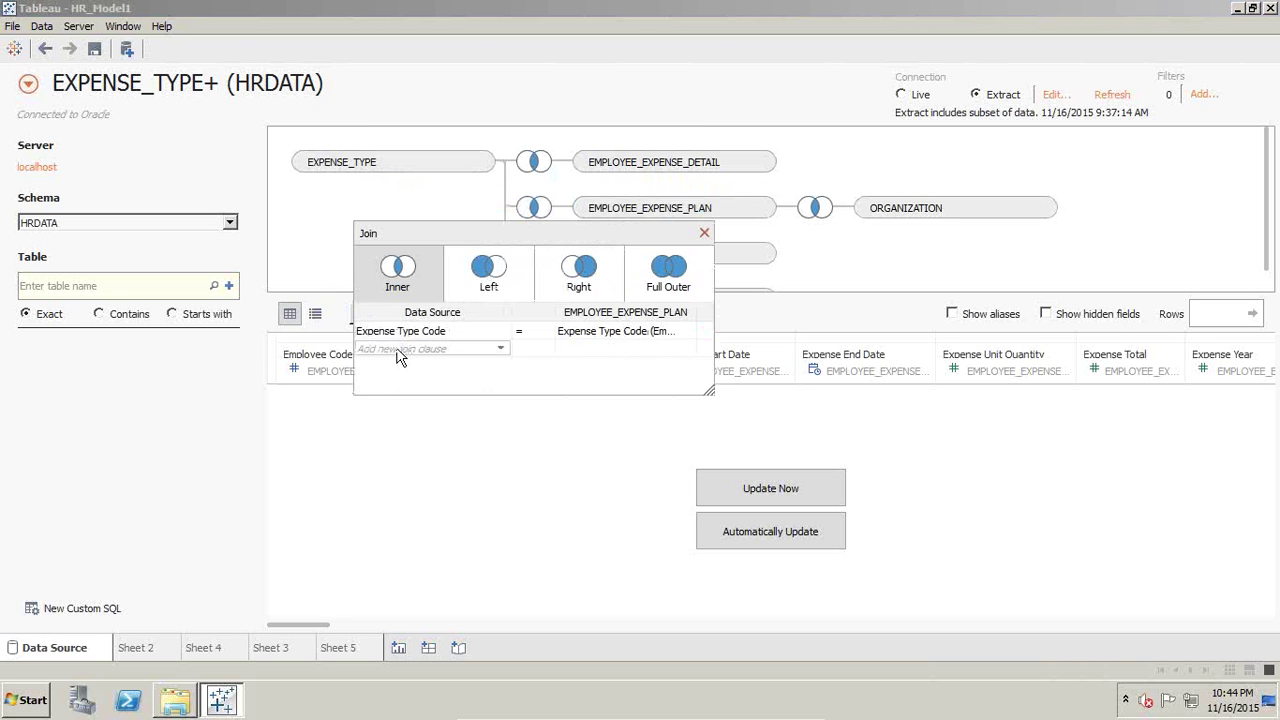
left_click(704, 232)
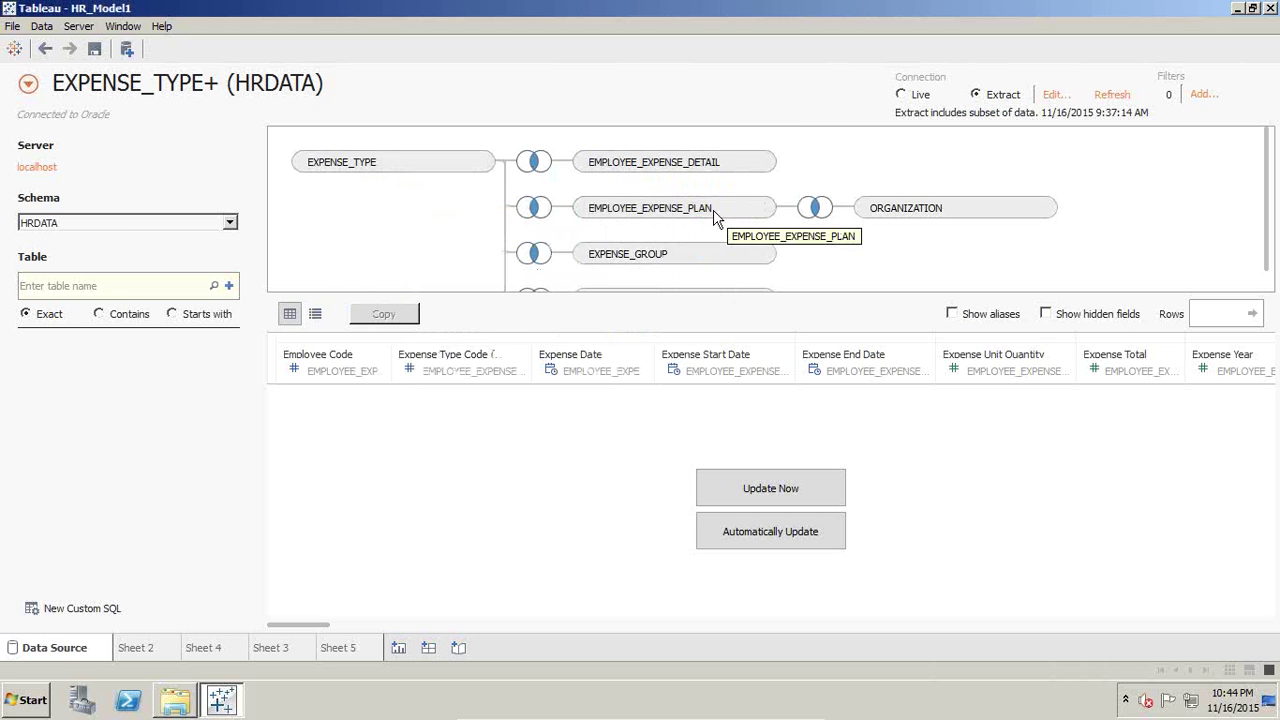
left_click(534, 258)
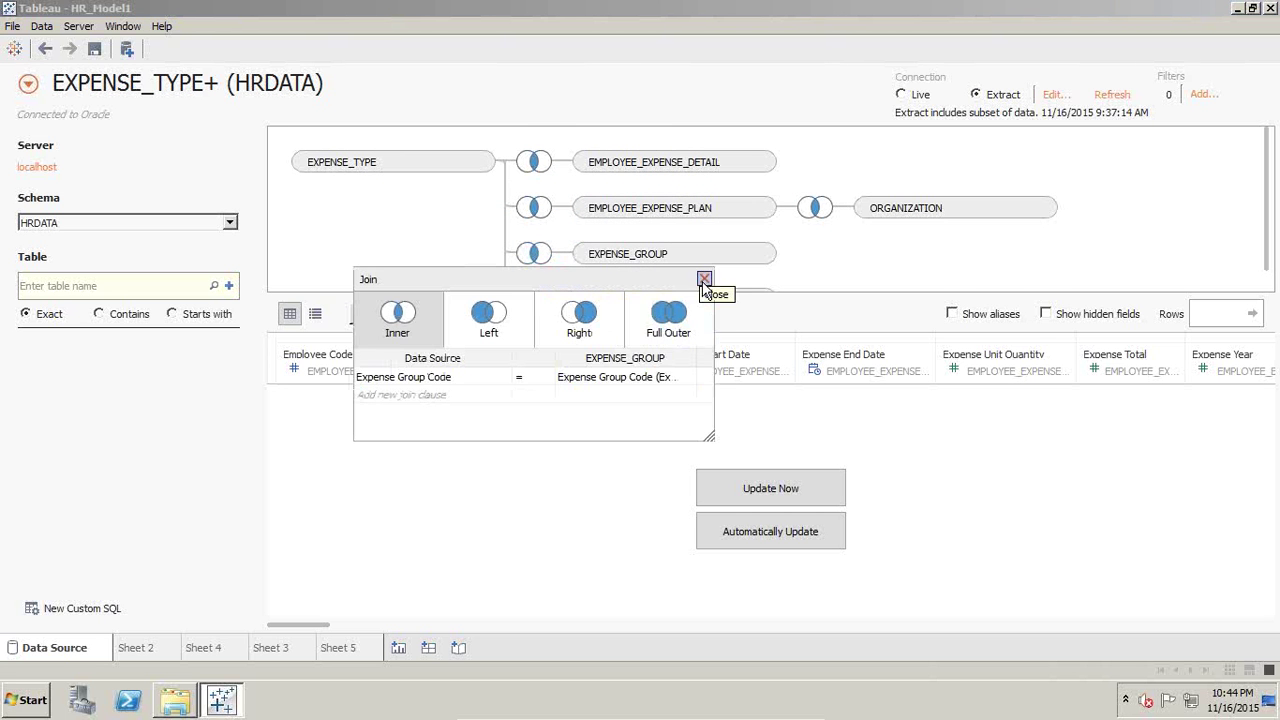
left_click(704, 196)
scroll(870, 264, "down", 1)
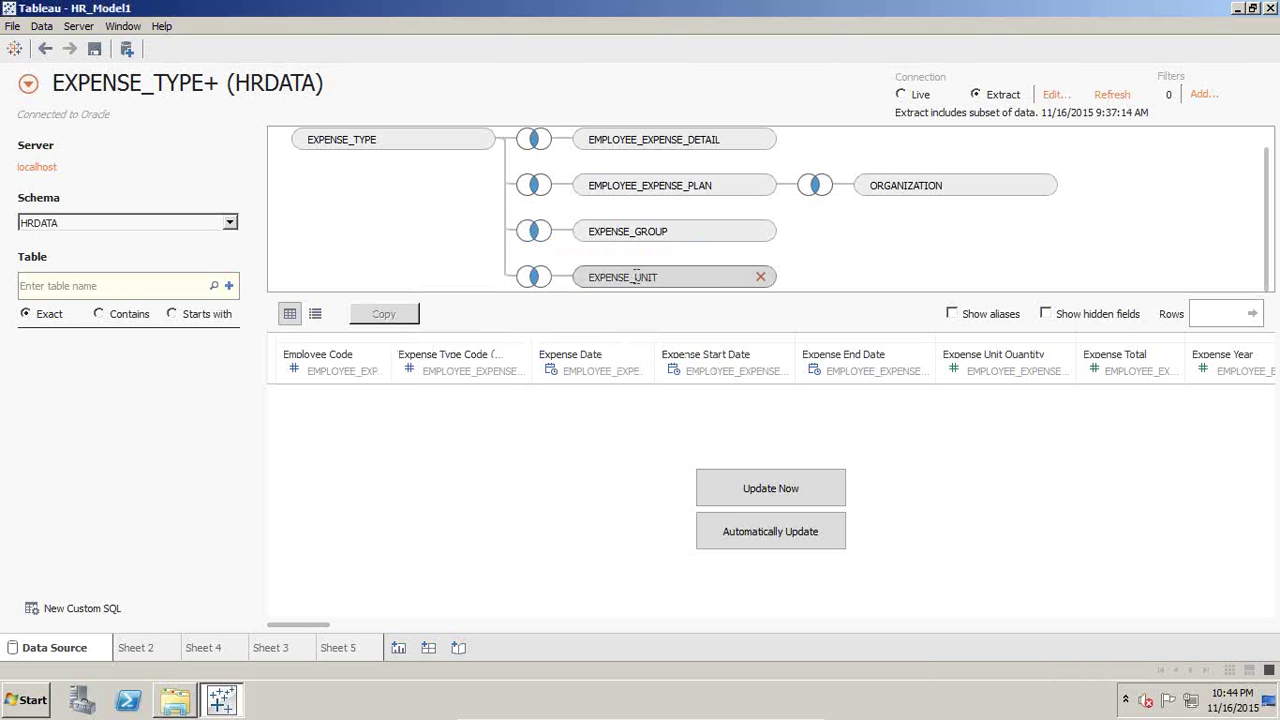
left_click(815, 185)
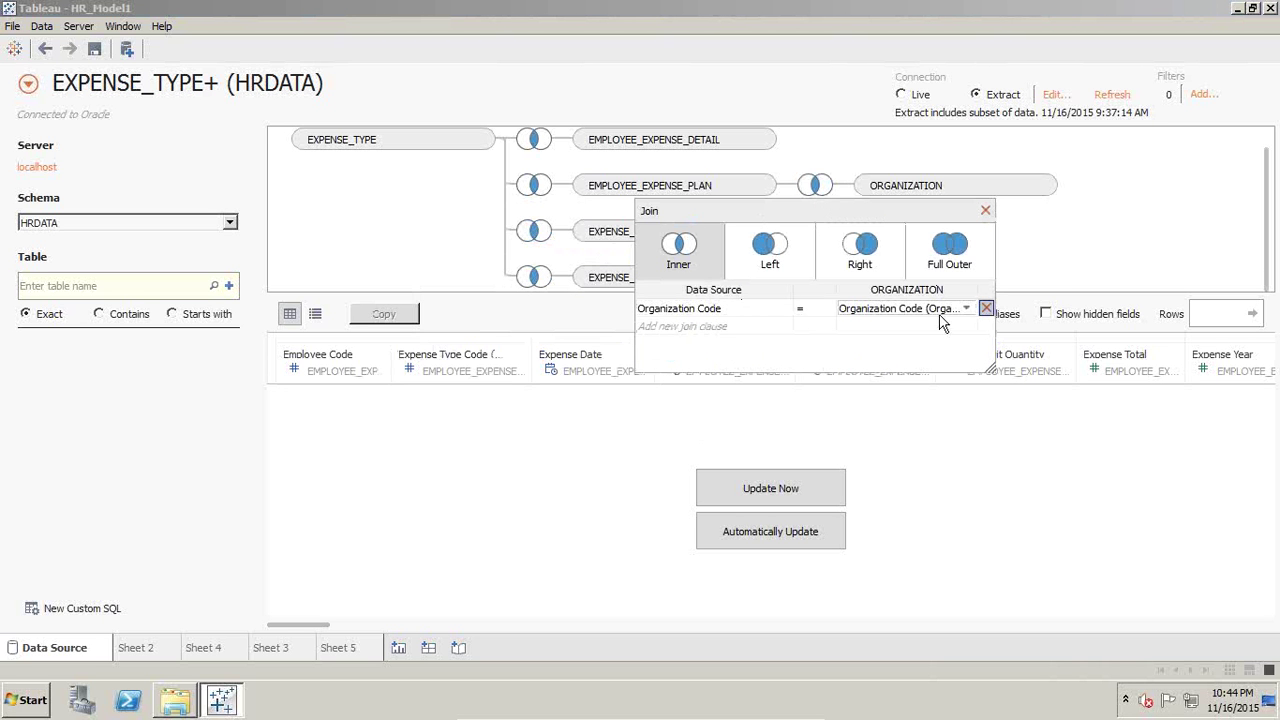
left_click(985, 210)
scroll(989, 265, "up", 1)
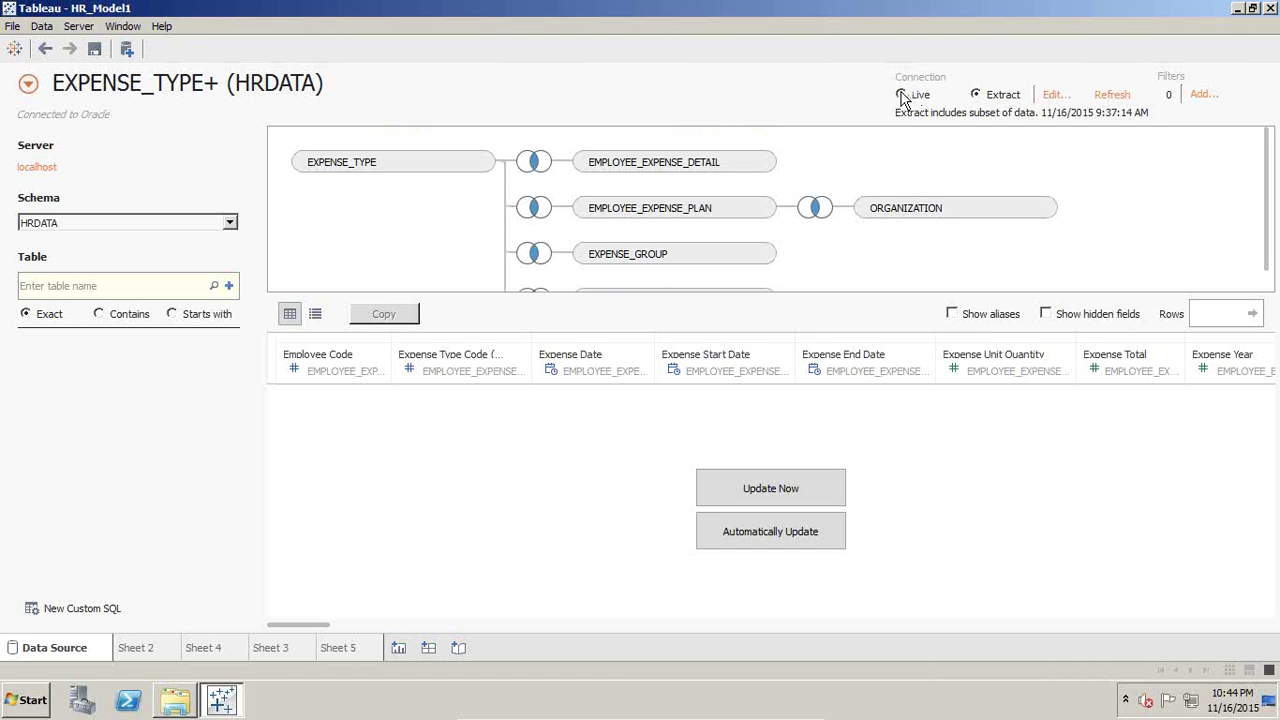
Try a percent-based sample in the extract settings, cancel it, and bring up the Datasources folder
left_click(1053, 98)
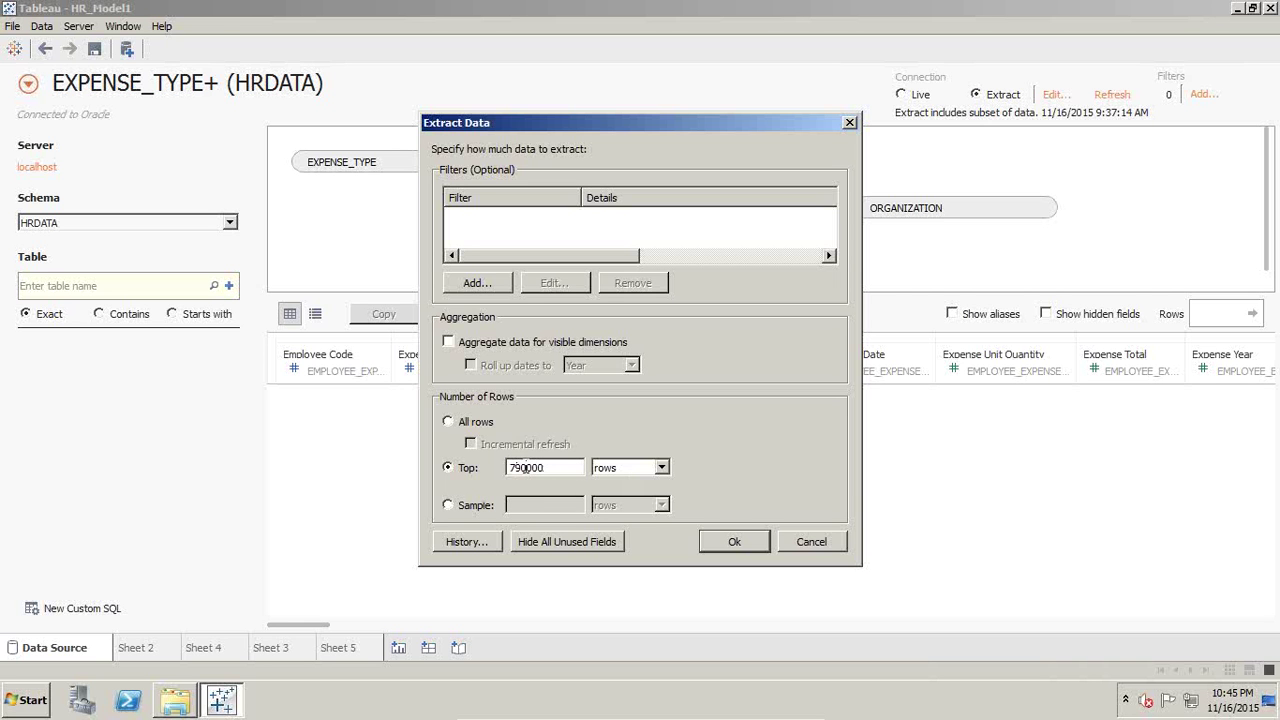
left_click(462, 504)
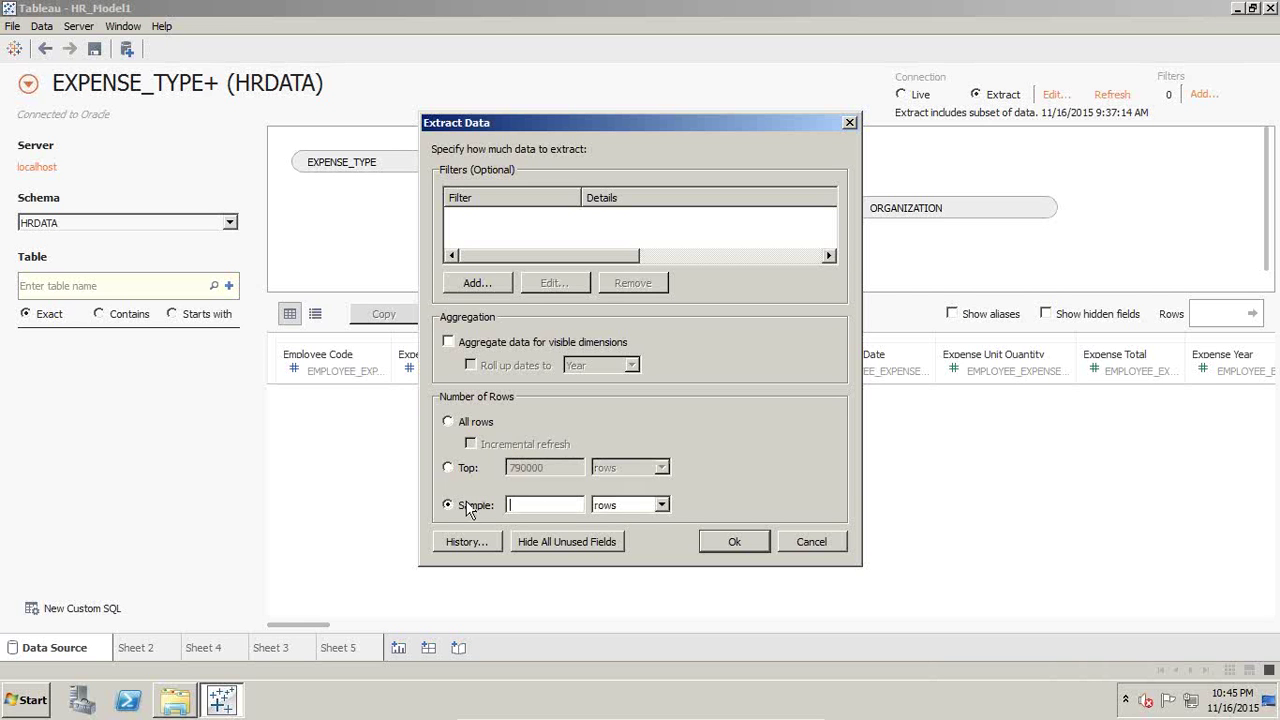
left_click(641, 505)
left_click(626, 529)
left_click(838, 541)
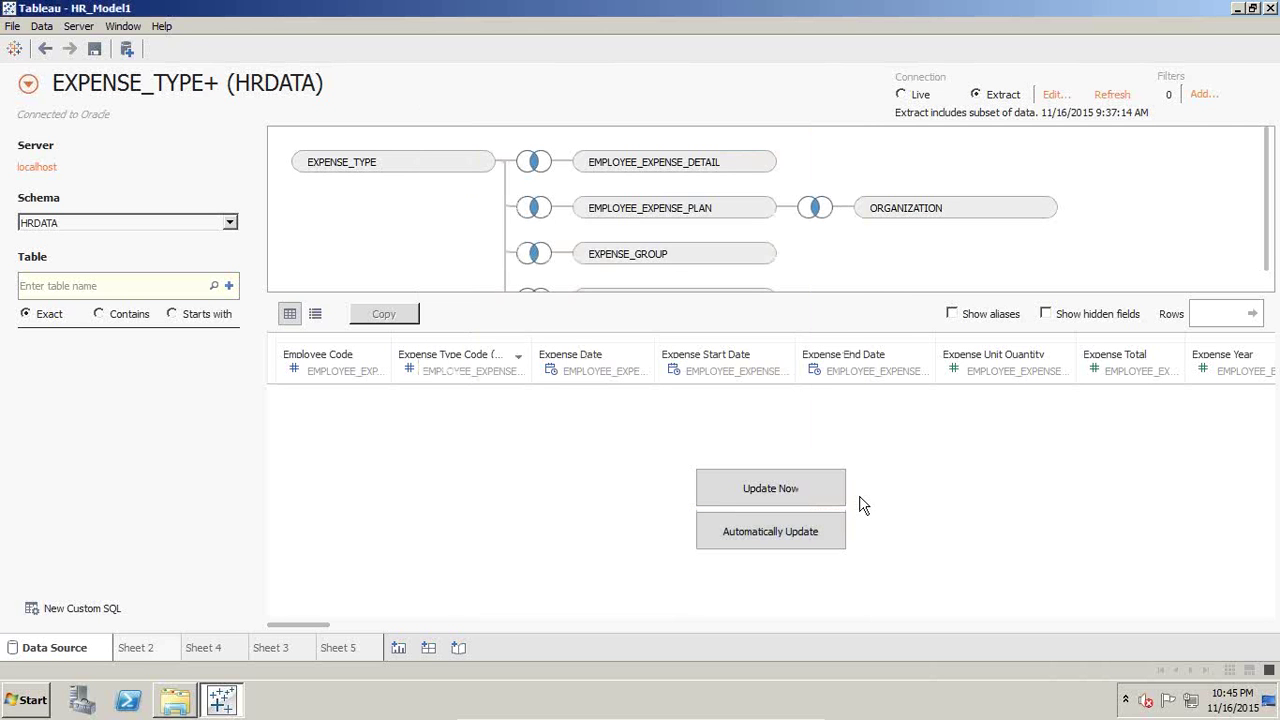
left_click(175, 700)
left_click(518, 411)
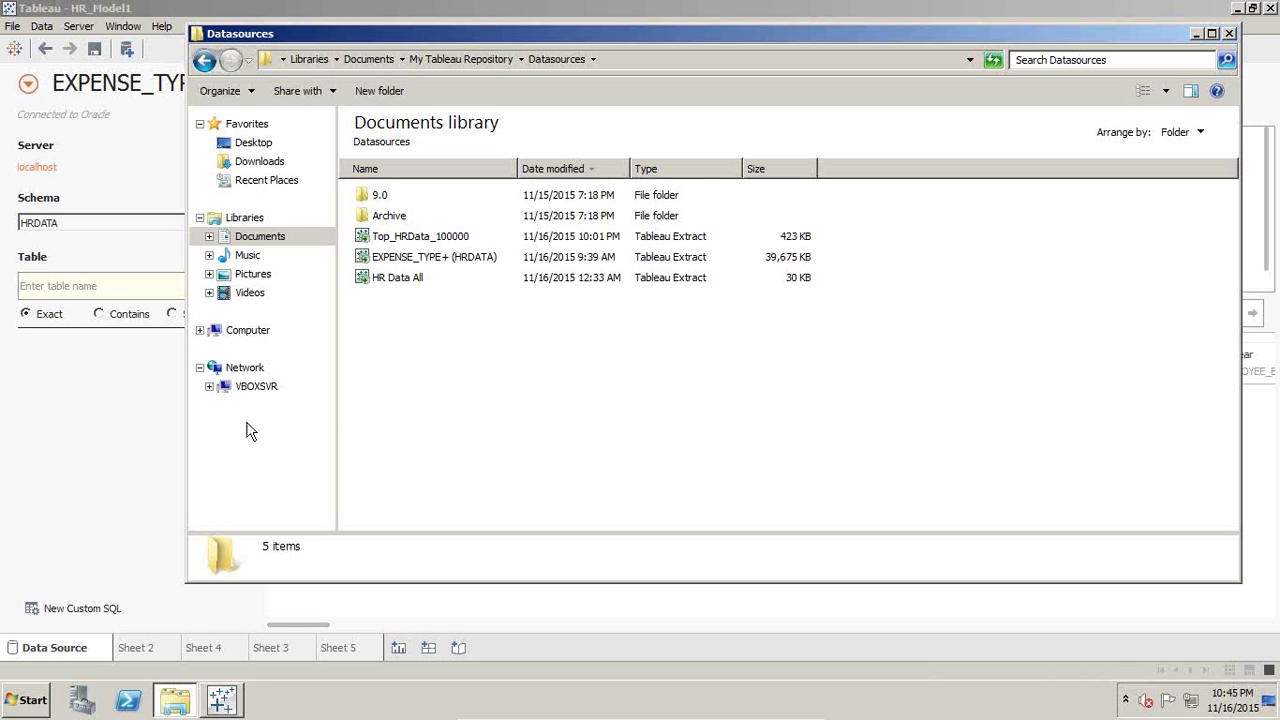
Bring Tableau's EXPENSE_TYPE+ (HRDATA) data source page back in front of the Explorer window
left_click(128, 472)
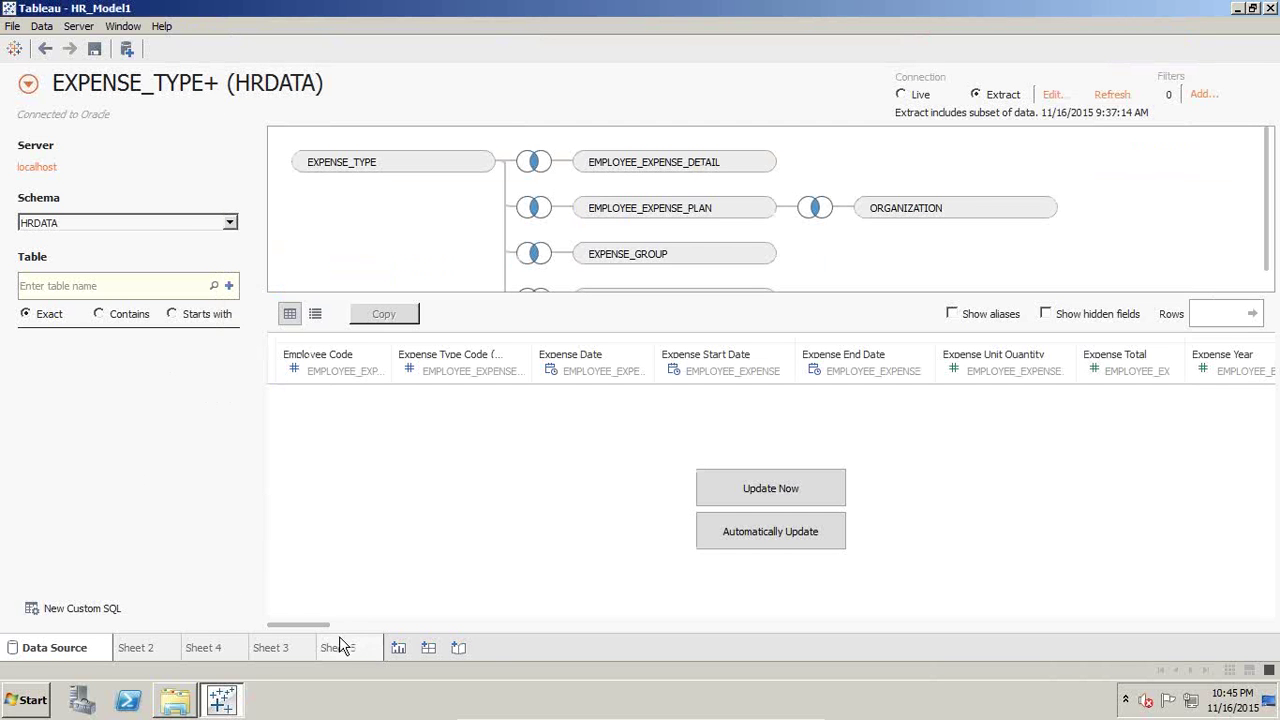
Create Sheet 6 with Expense Group En on Rows, listing Benefits, Pay and Training
left_click(398, 650)
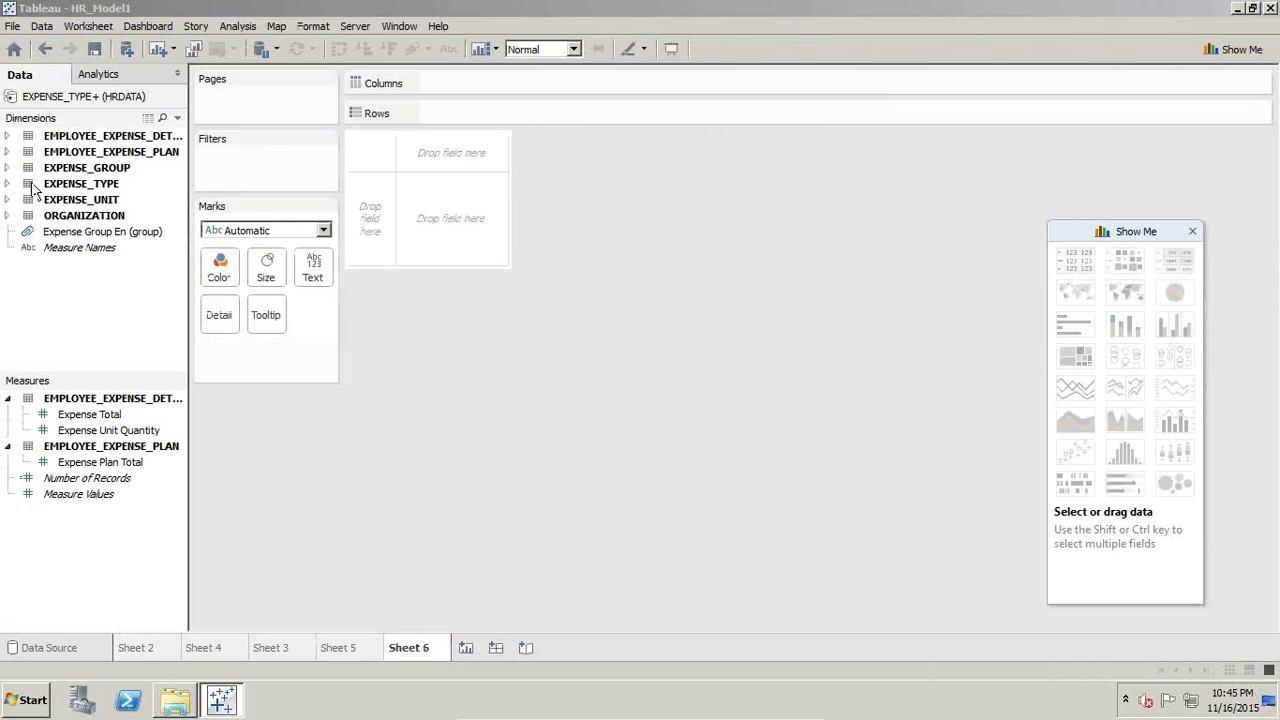
left_click(8, 168)
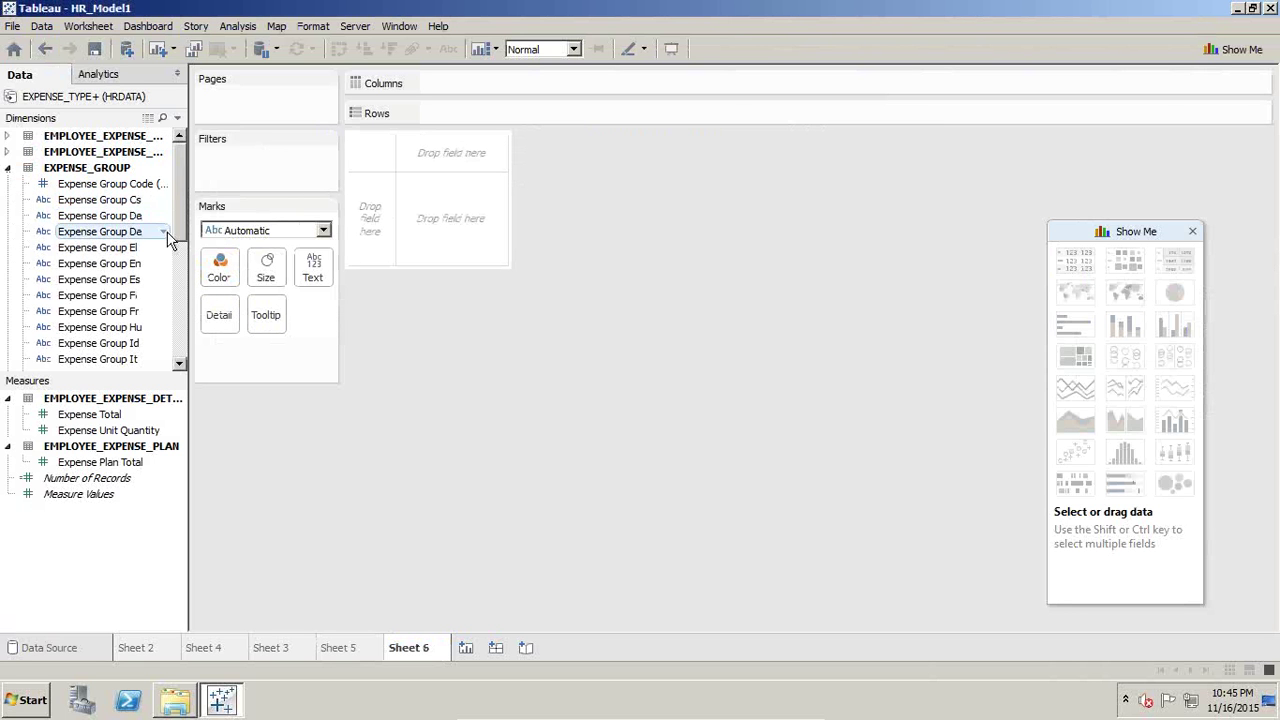
left_click_drag(138, 265, 363, 225)
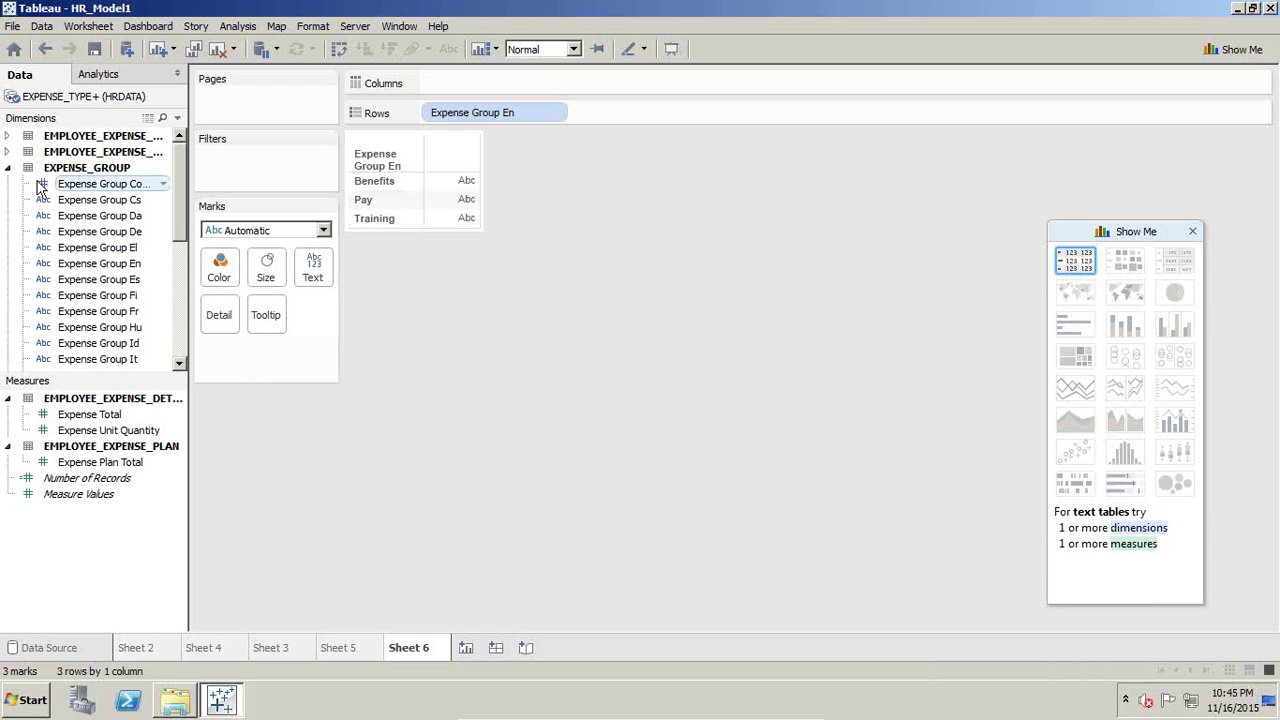
left_click(7, 168)
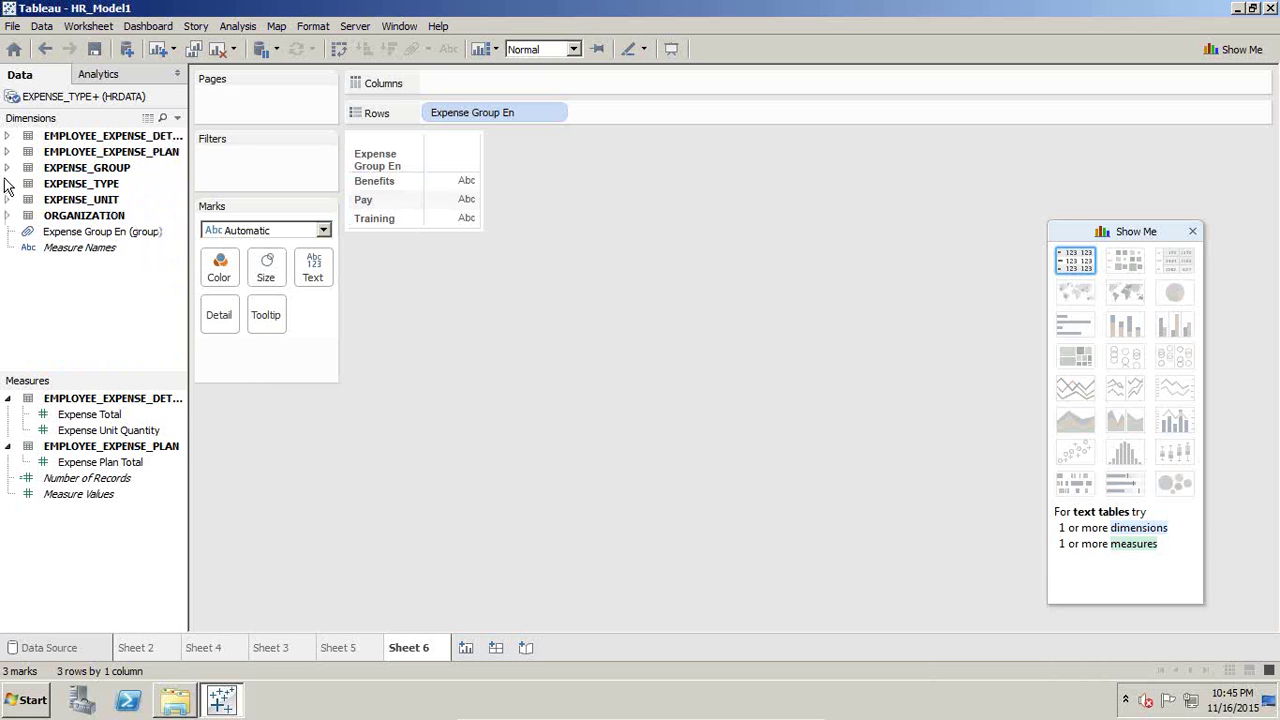
left_click(9, 216)
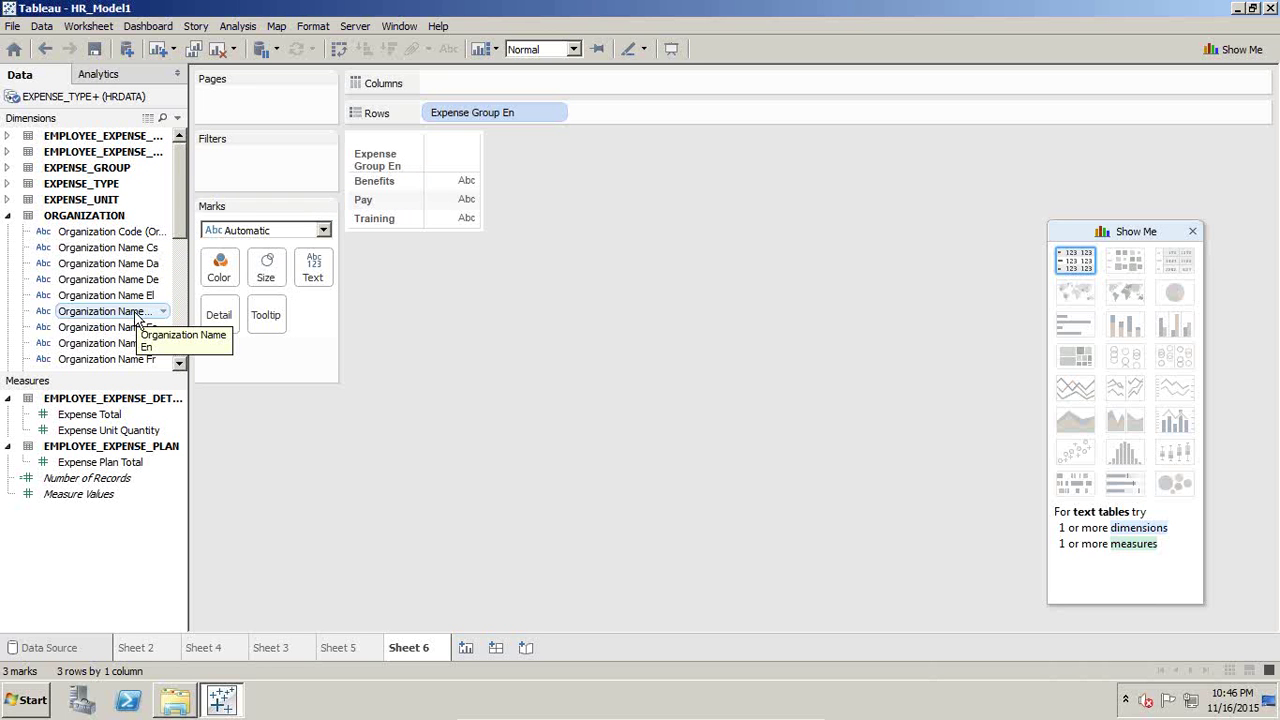
Filter Organization Name En to nine organizations, including Corporate, Customer Service, Human Resources, Marketing, Operations, Procurement and Sales
left_click_drag(136, 318, 531, 78)
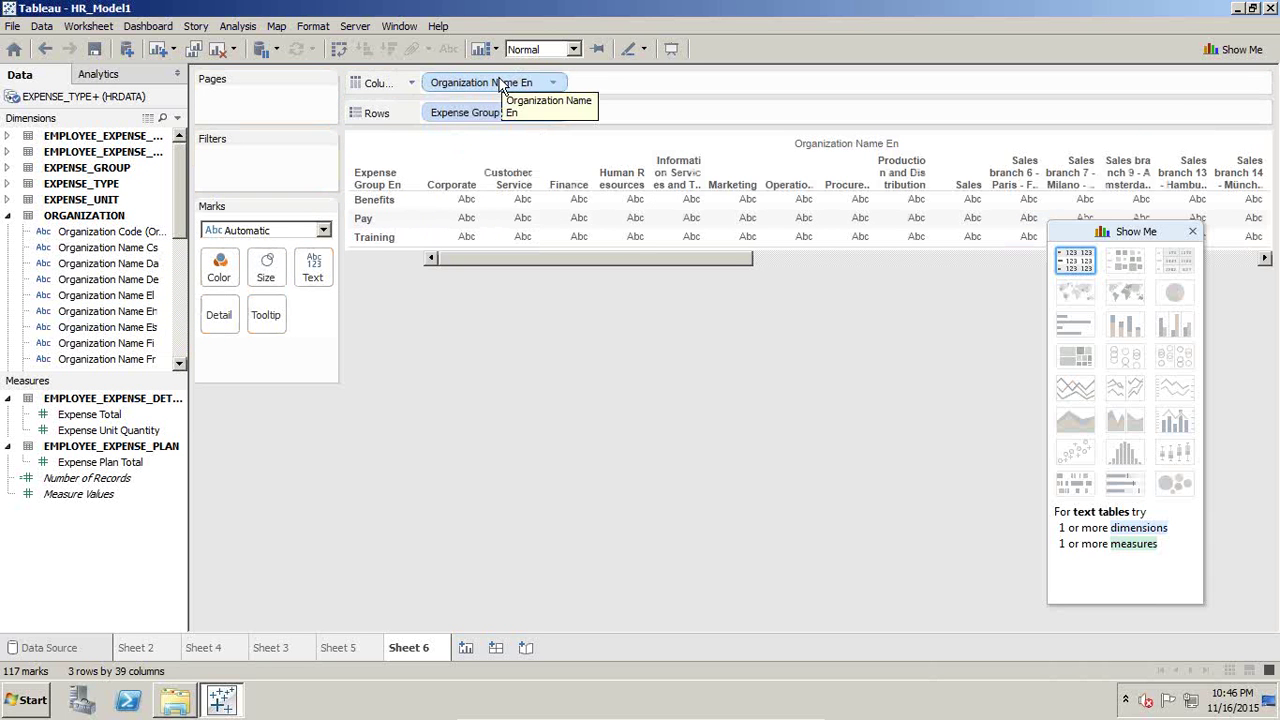
left_click_drag(491, 88, 298, 144)
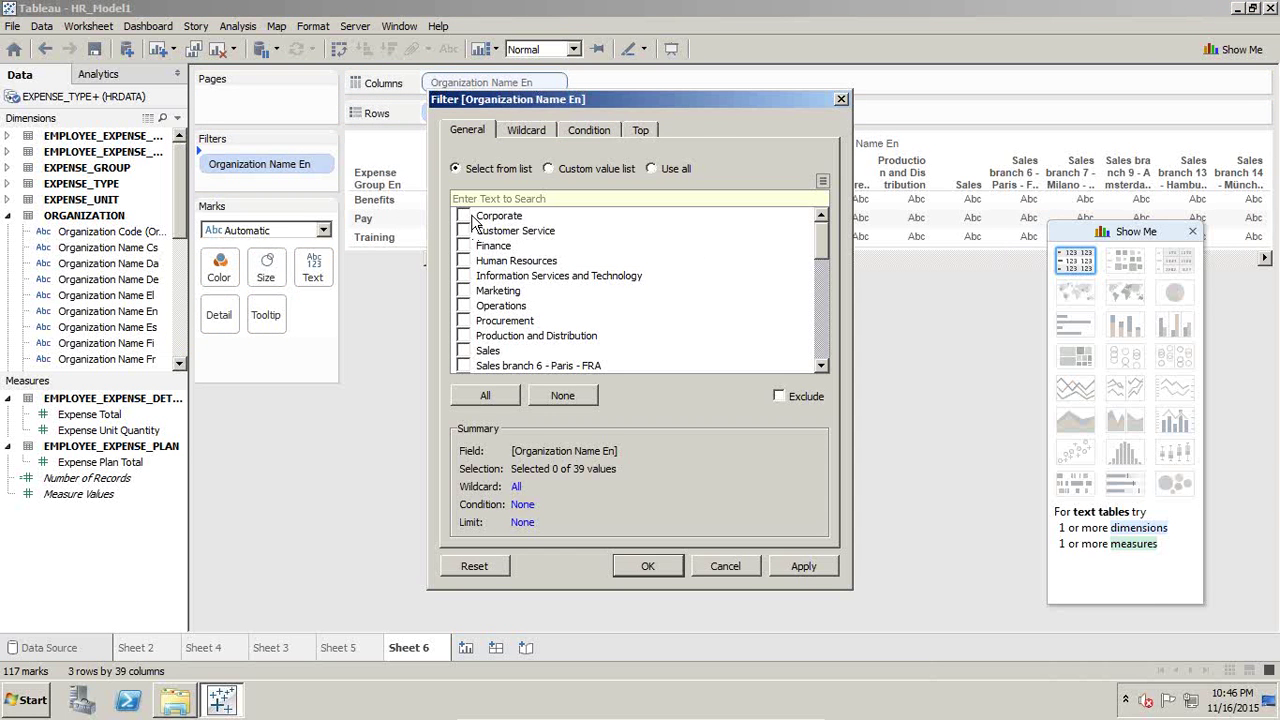
left_click(473, 217)
left_click(463, 216)
left_click(463, 231)
left_click(463, 261)
left_click(463, 291)
left_click(463, 306)
left_click(463, 321)
left_click(463, 351)
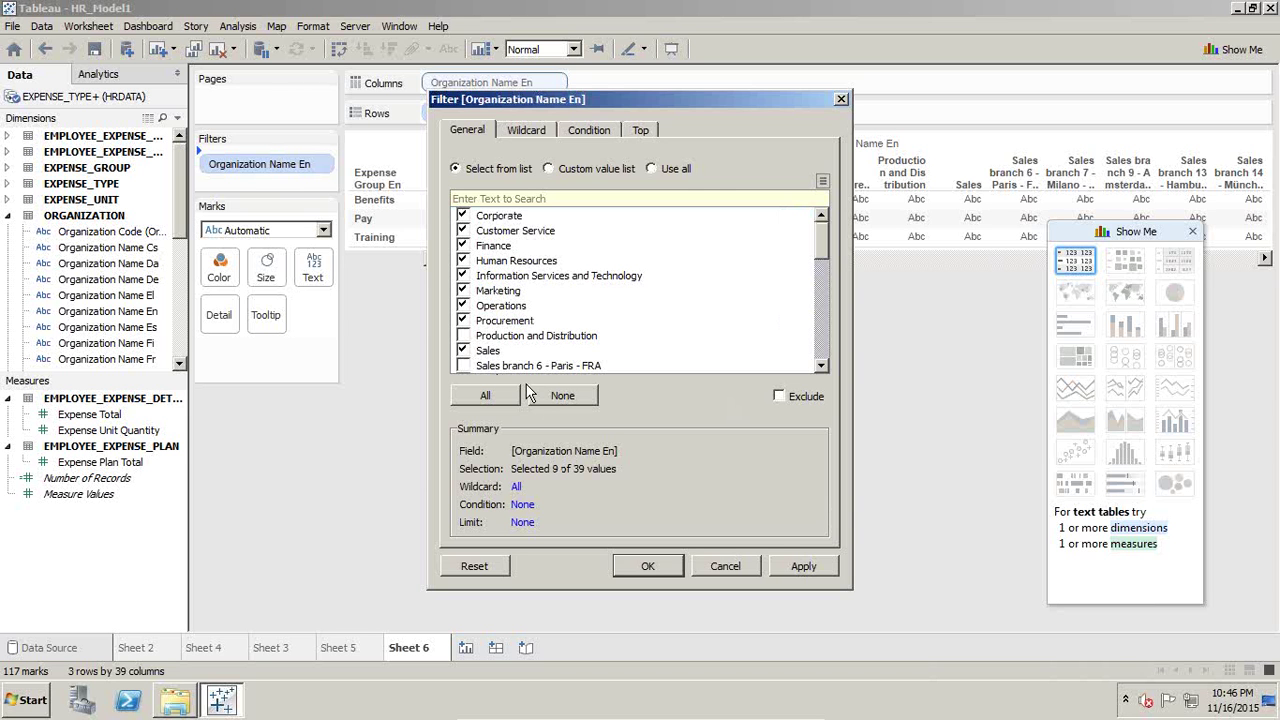
left_click(788, 566)
left_click(650, 566)
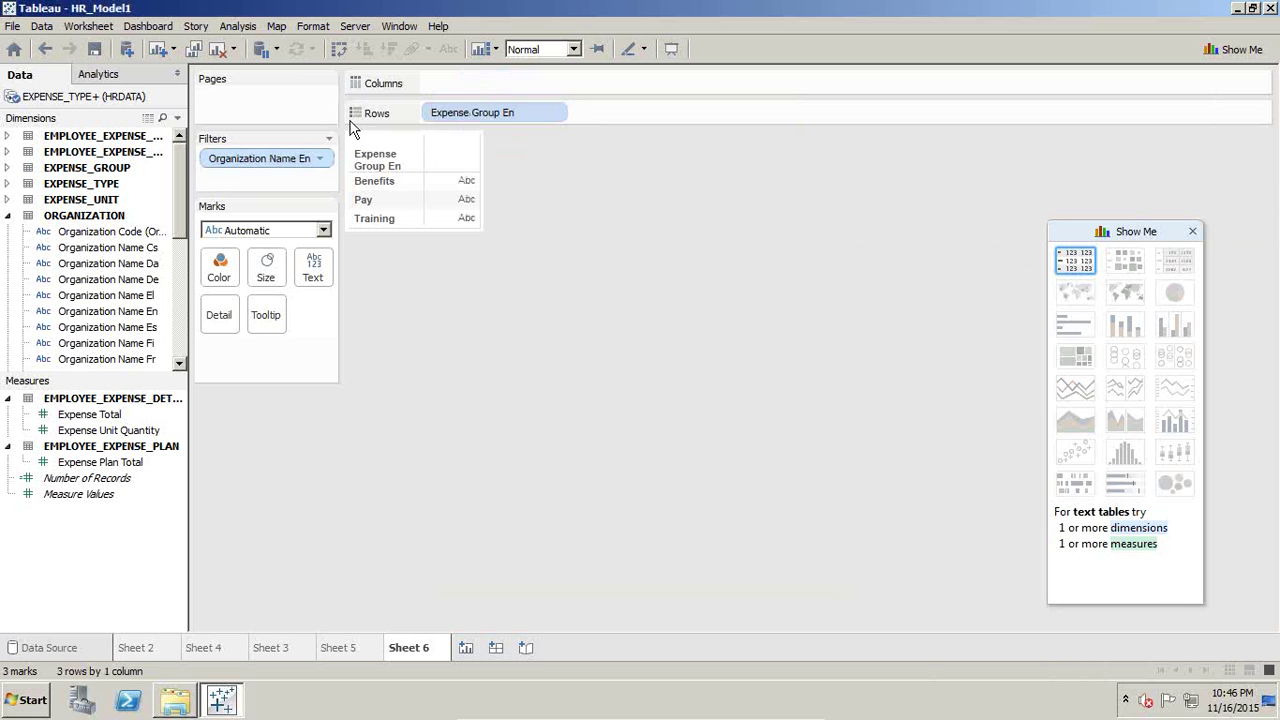
Put the nine organizations on Columns, add summed Expense Total, and alias Pay as Direct Exp
left_click_drag(300, 158, 510, 95)
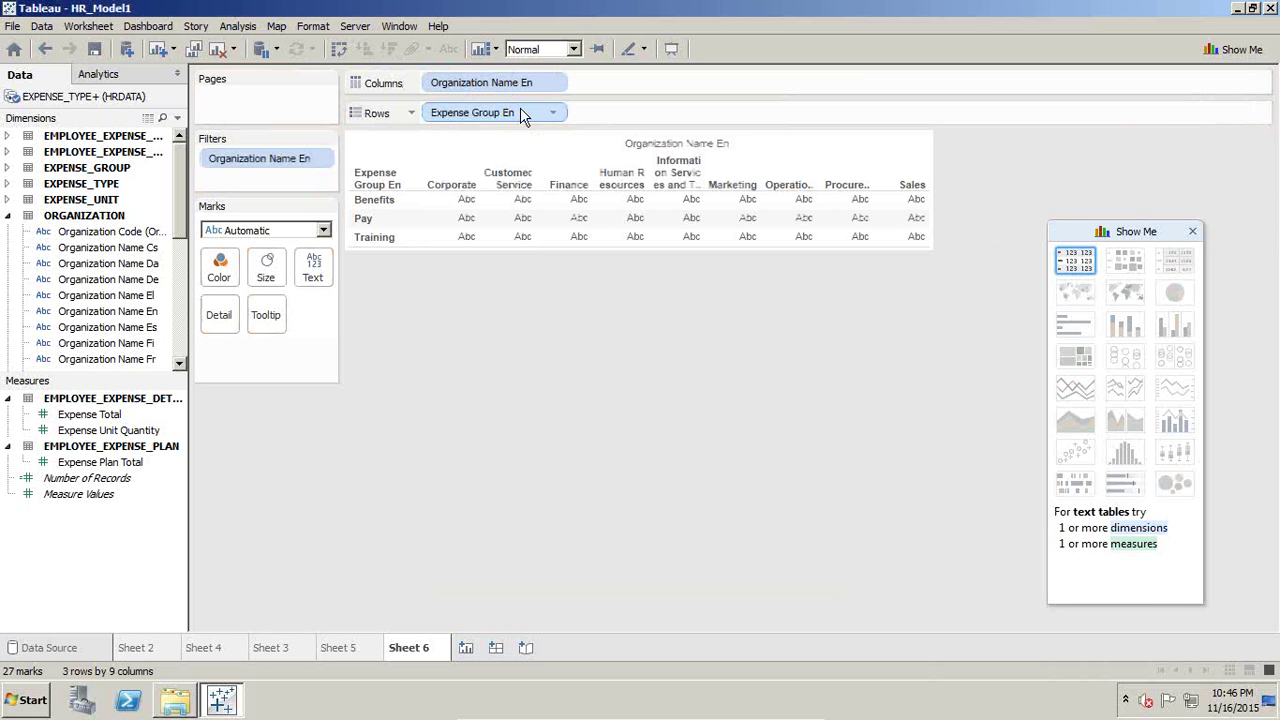
left_click(80, 420)
left_click_drag(80, 420, 523, 223)
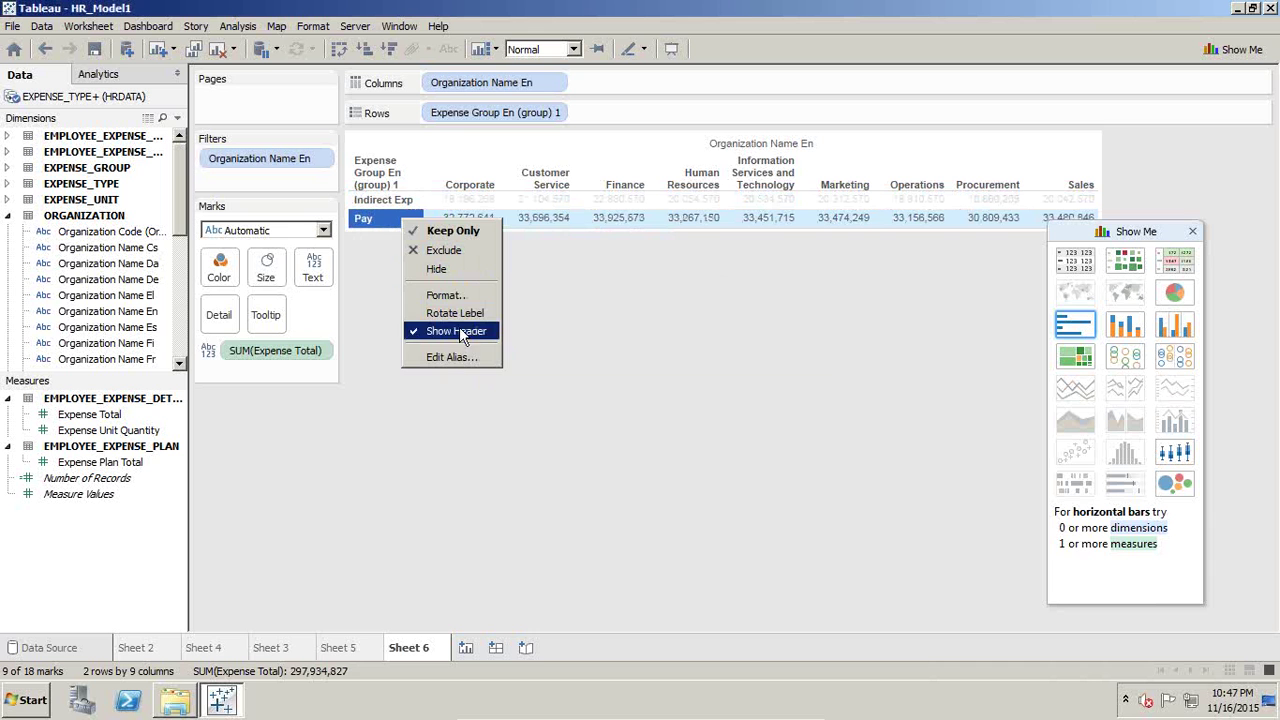
left_click(452, 357)
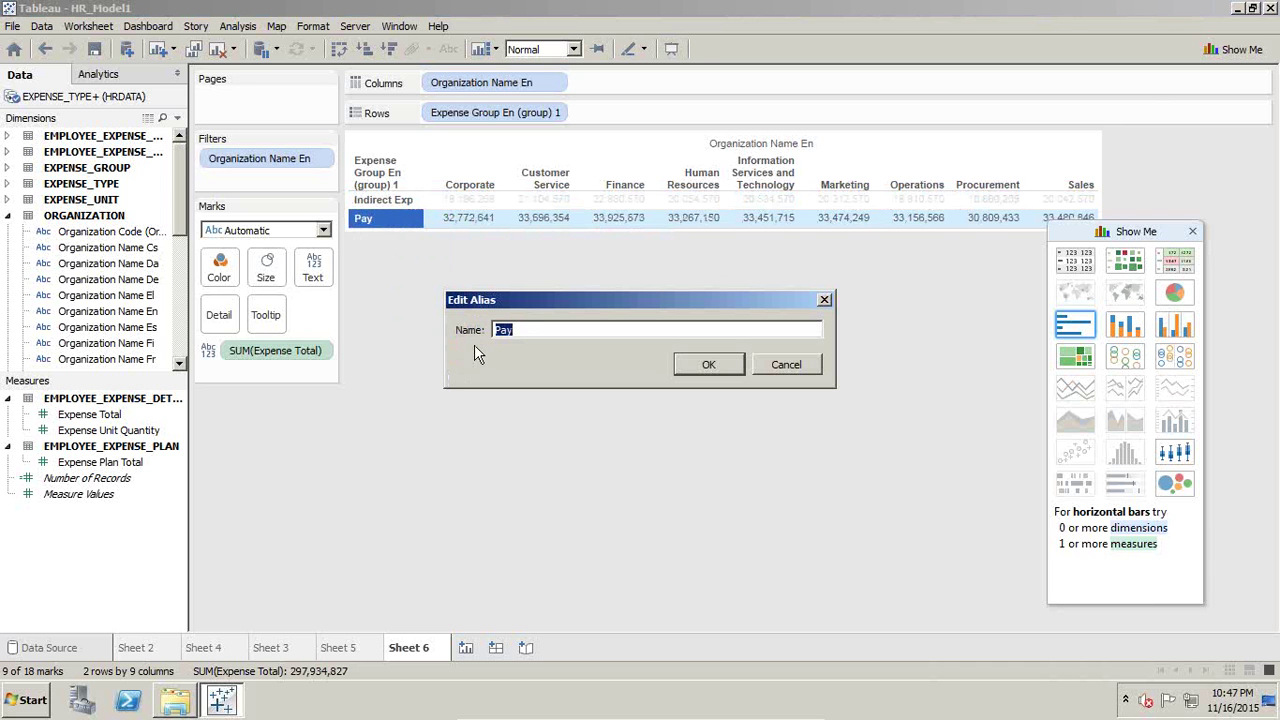
type("Direct Exp")
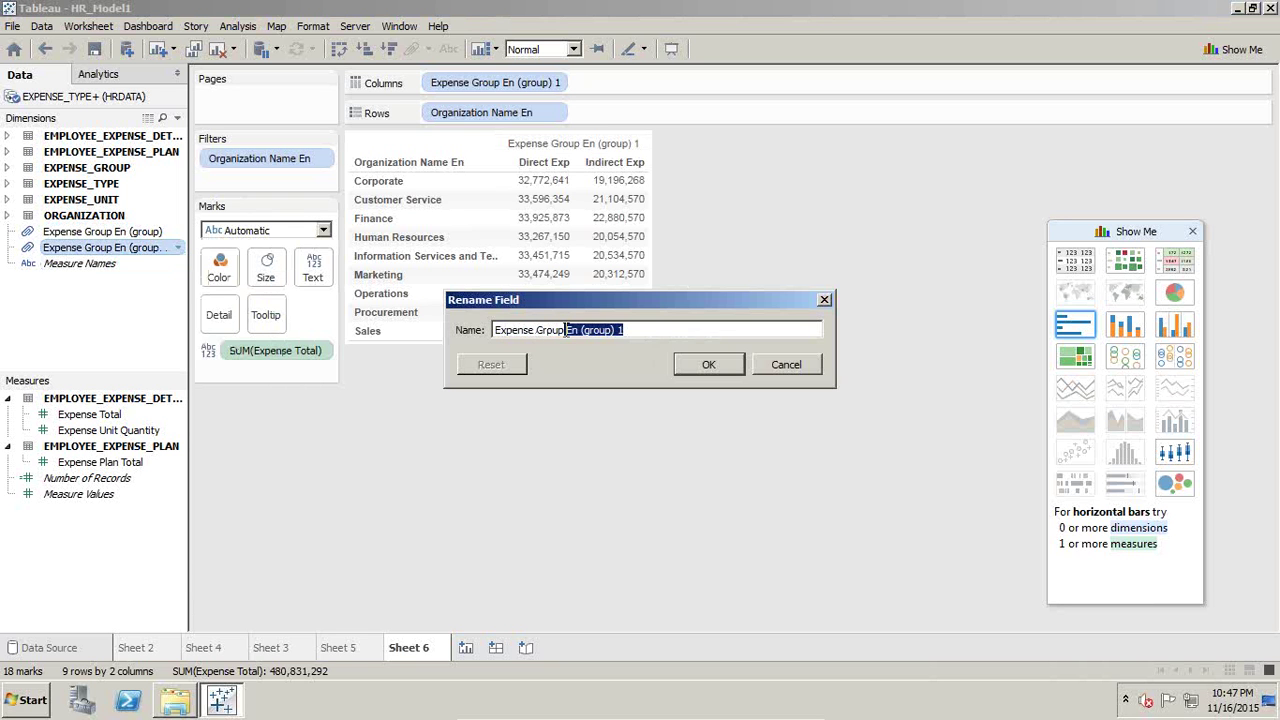
Change the group field's name from '... En (group) 1' to 'Employee Expense Group'
key("BackSpace")
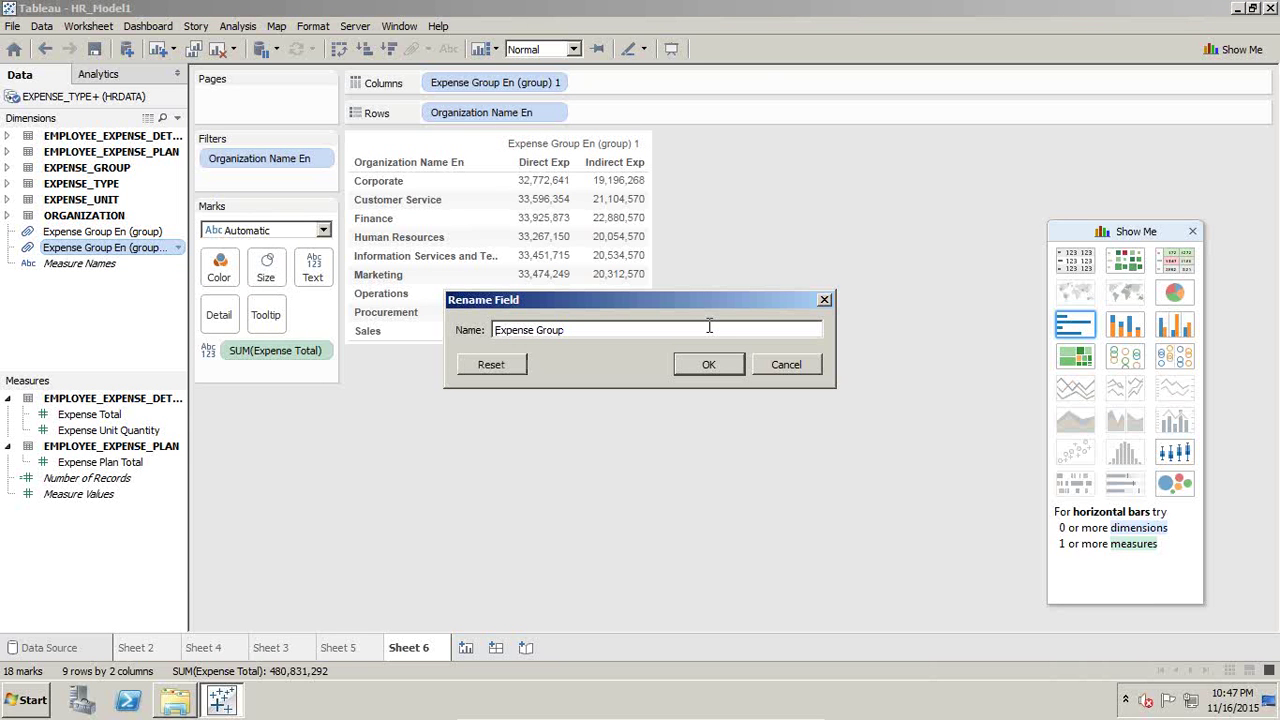
key("Home")
type("Employee")
key("Return")
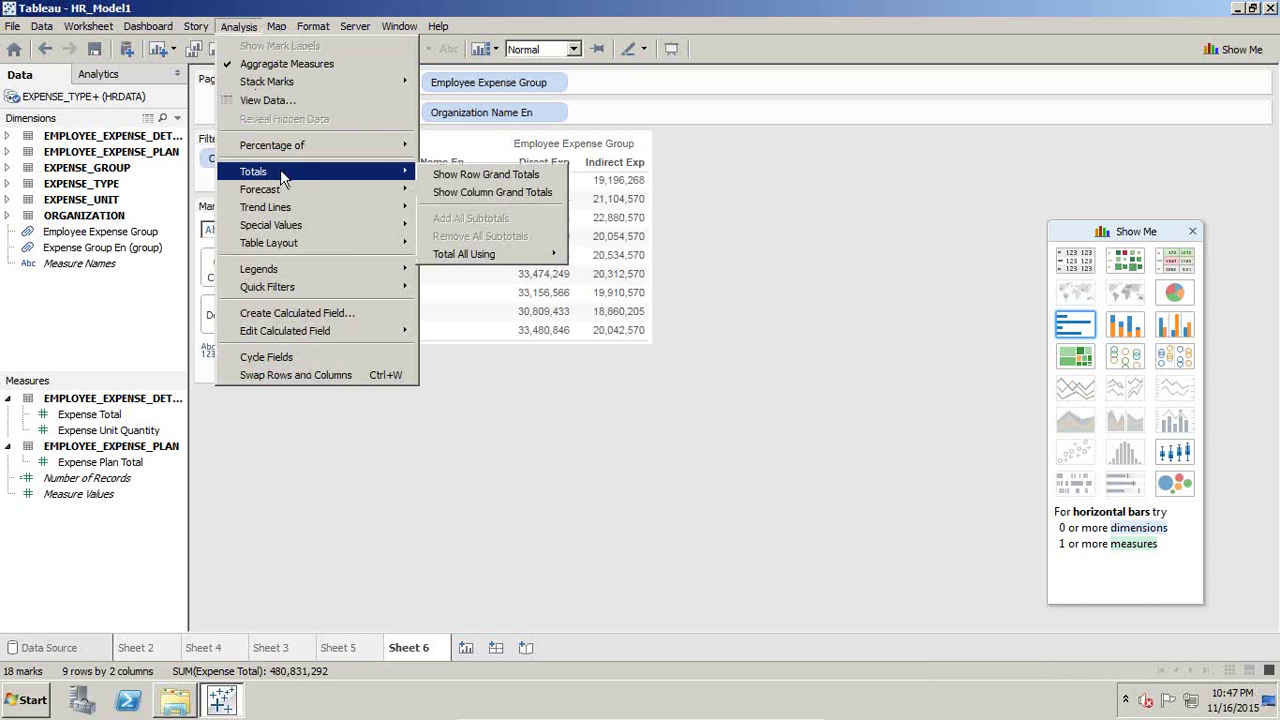
Turn on row and column grand totals under Analysis > Totals
left_click(462, 175)
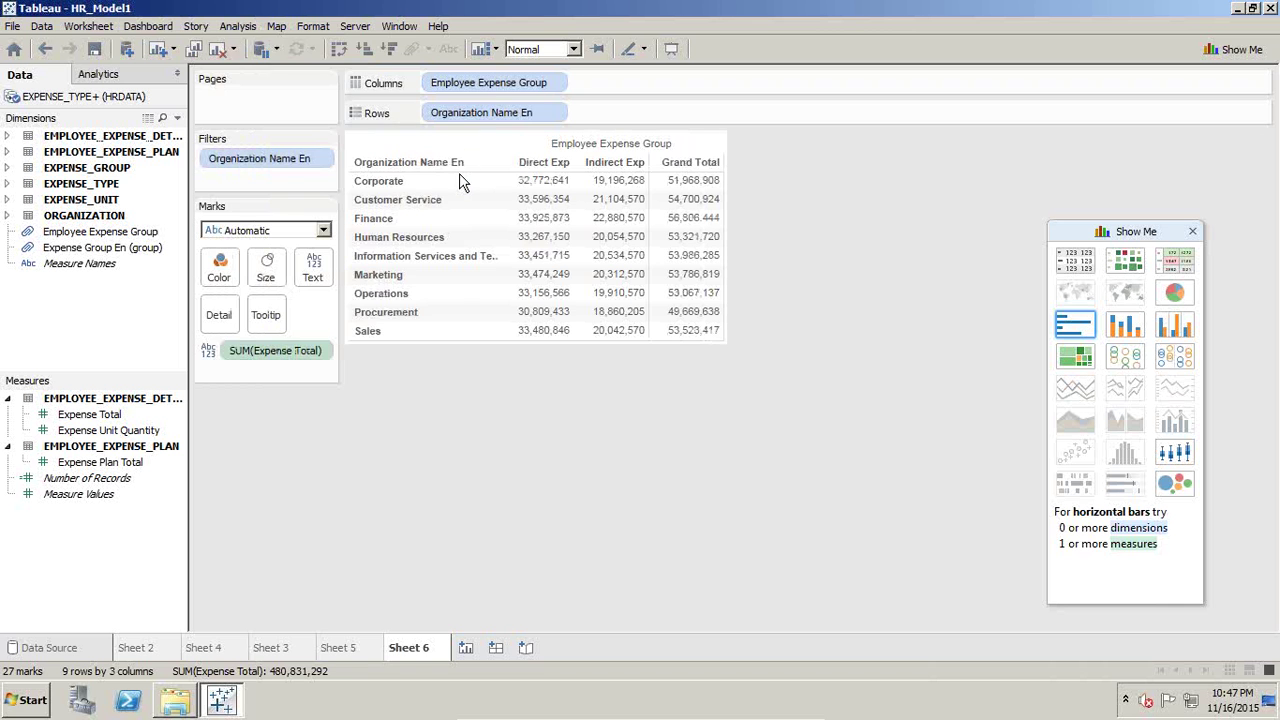
left_click(239, 26)
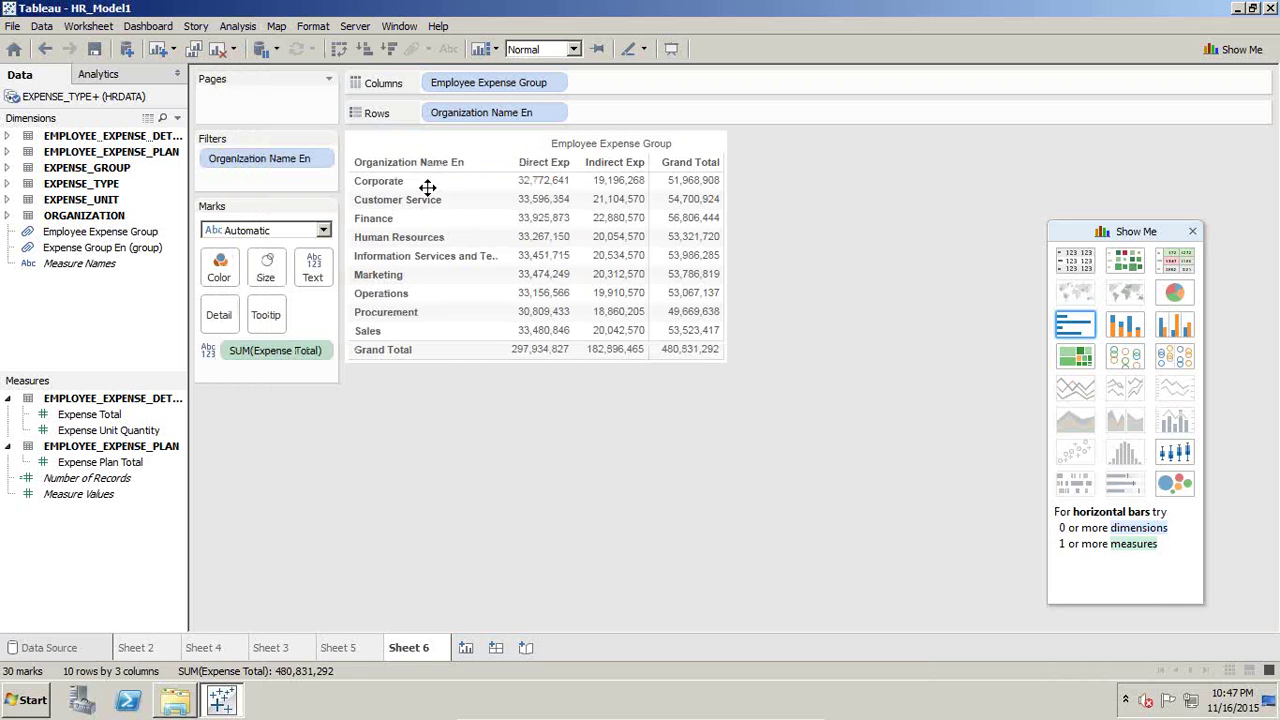
left_click(239, 27)
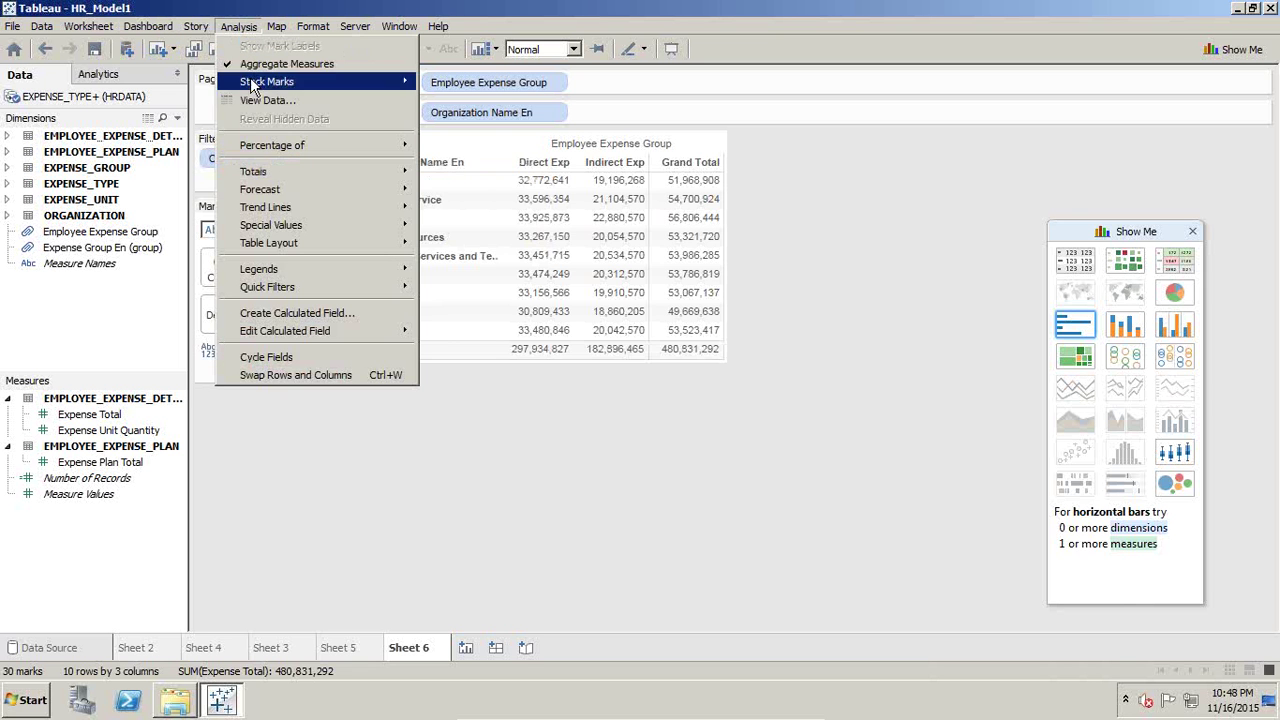
mouse_move(374, 176)
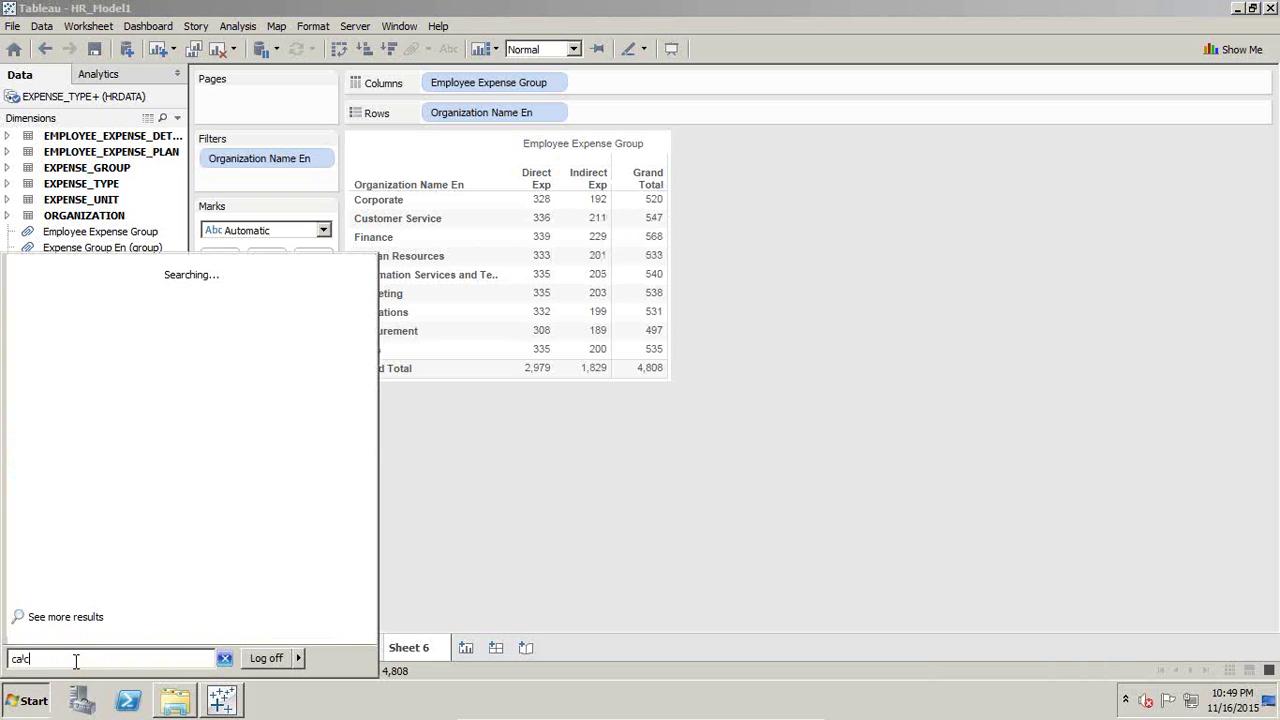
In Calculator, compute 192/328*100 to get Corporate's indirect-to-direct percentage, about 58.54
type("lc")
key("Return")
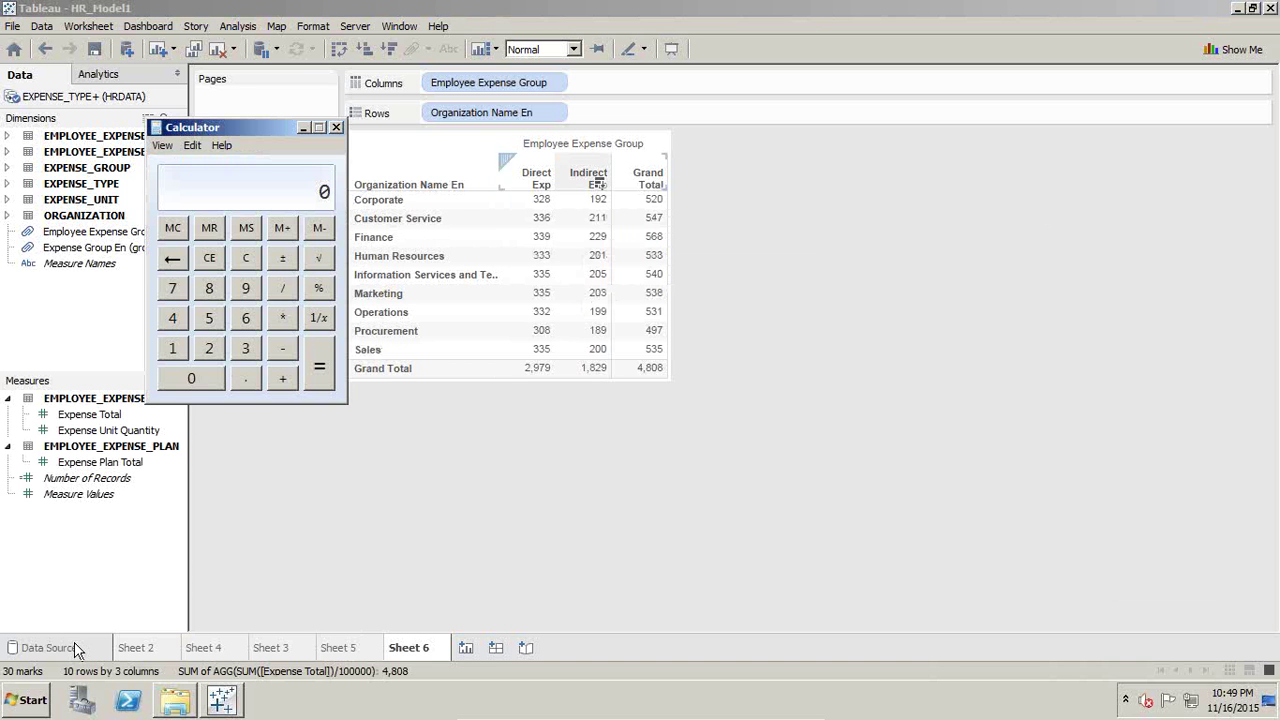
left_click_drag(267, 129, 900, 204)
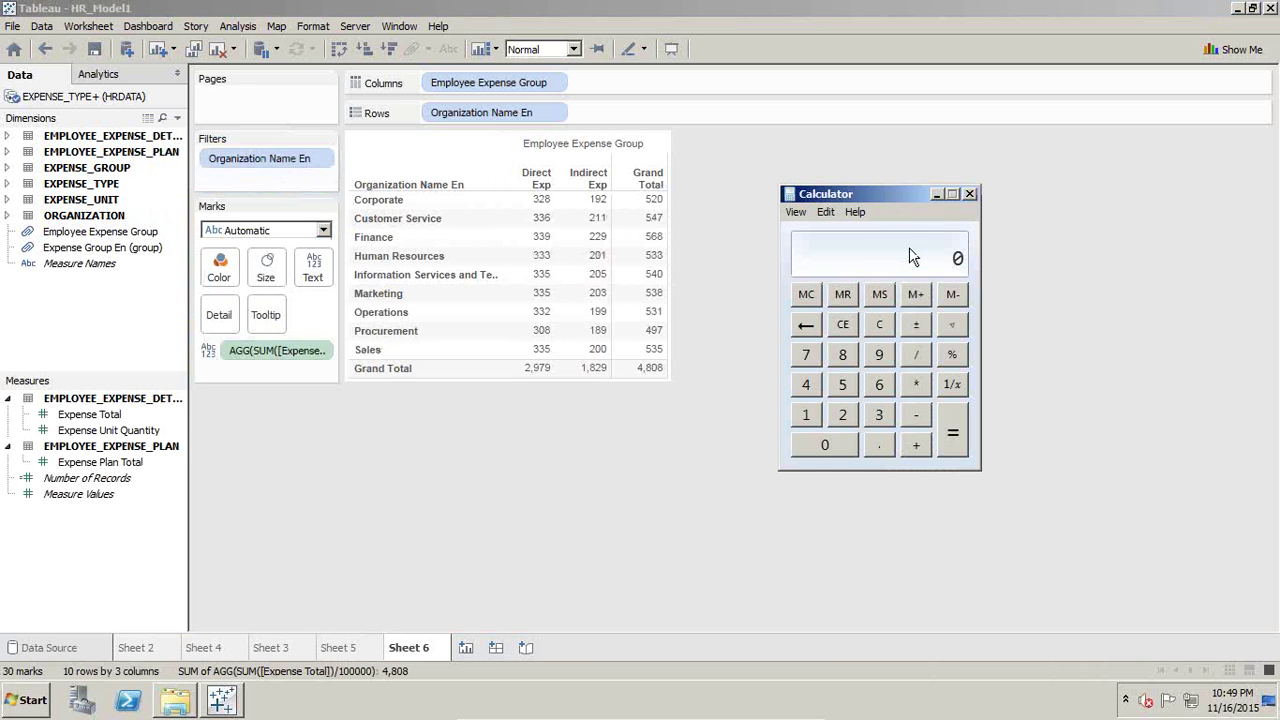
type("192/328")
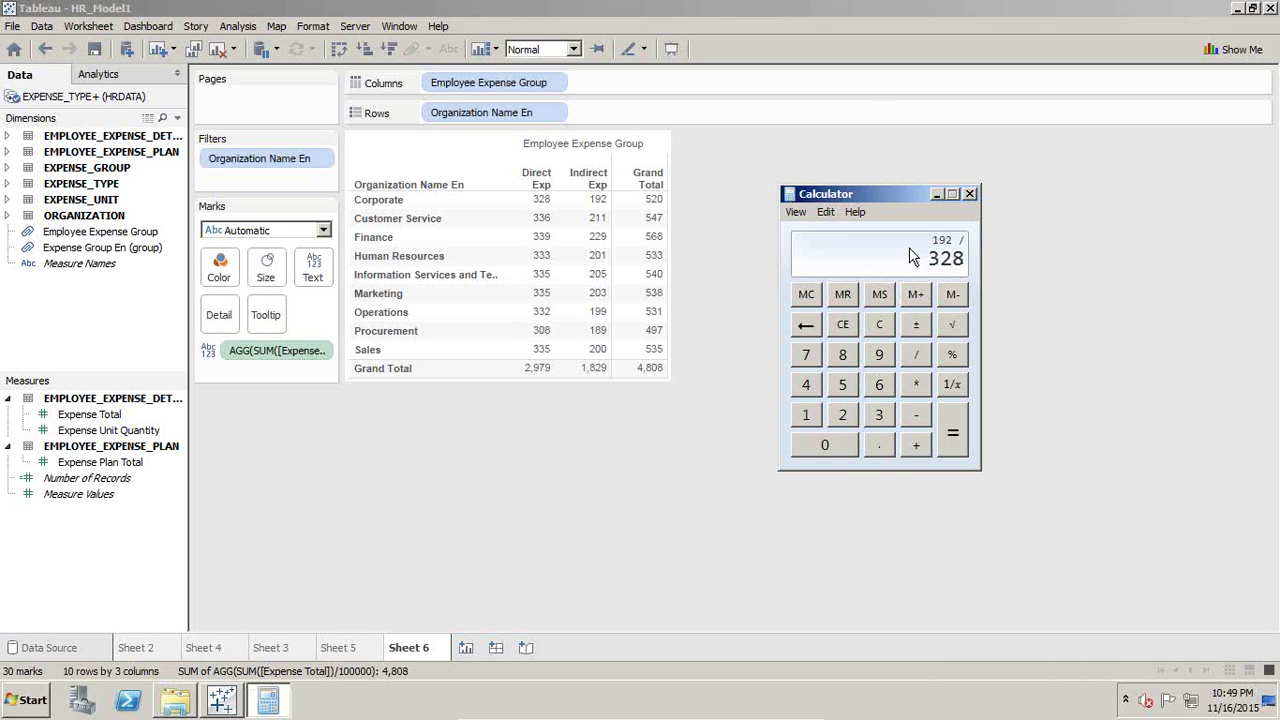
type("*100")
key("Return")
Close Calculator and set the table calculation to Percent From, Table (Across), relative to First
left_click(969, 193)
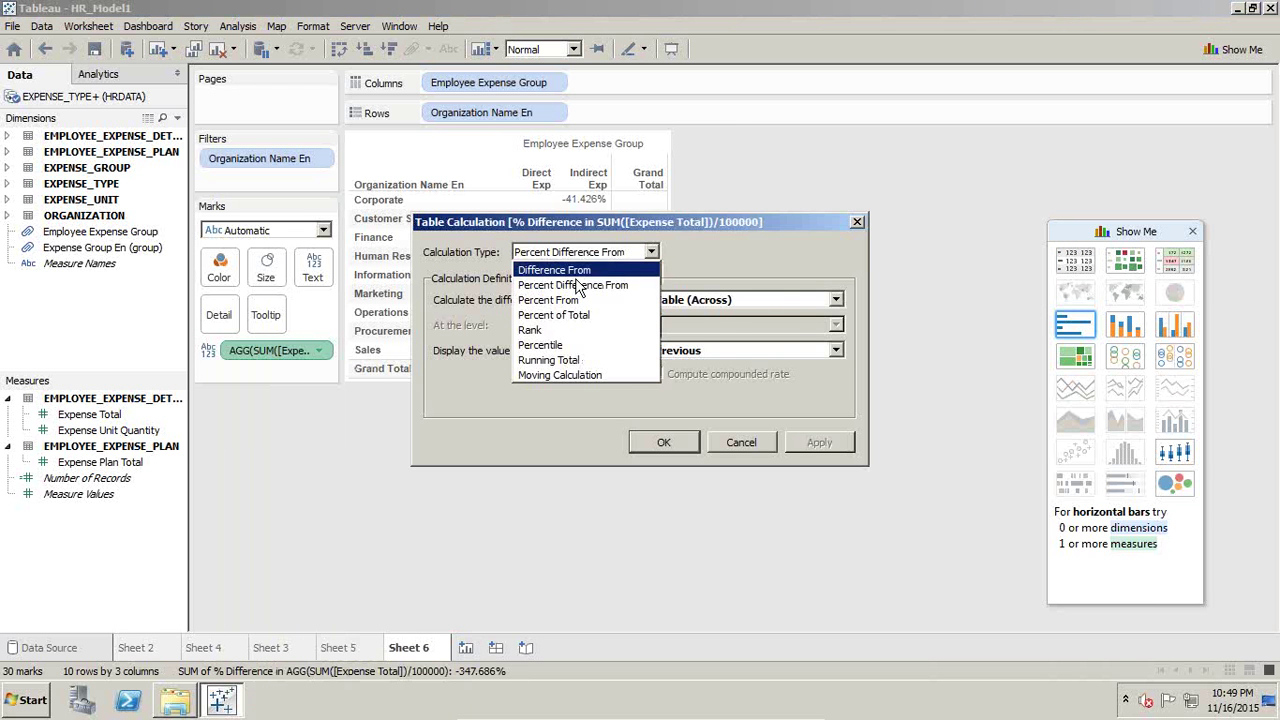
left_click(578, 300)
left_click_drag(546, 229, 1032, 202)
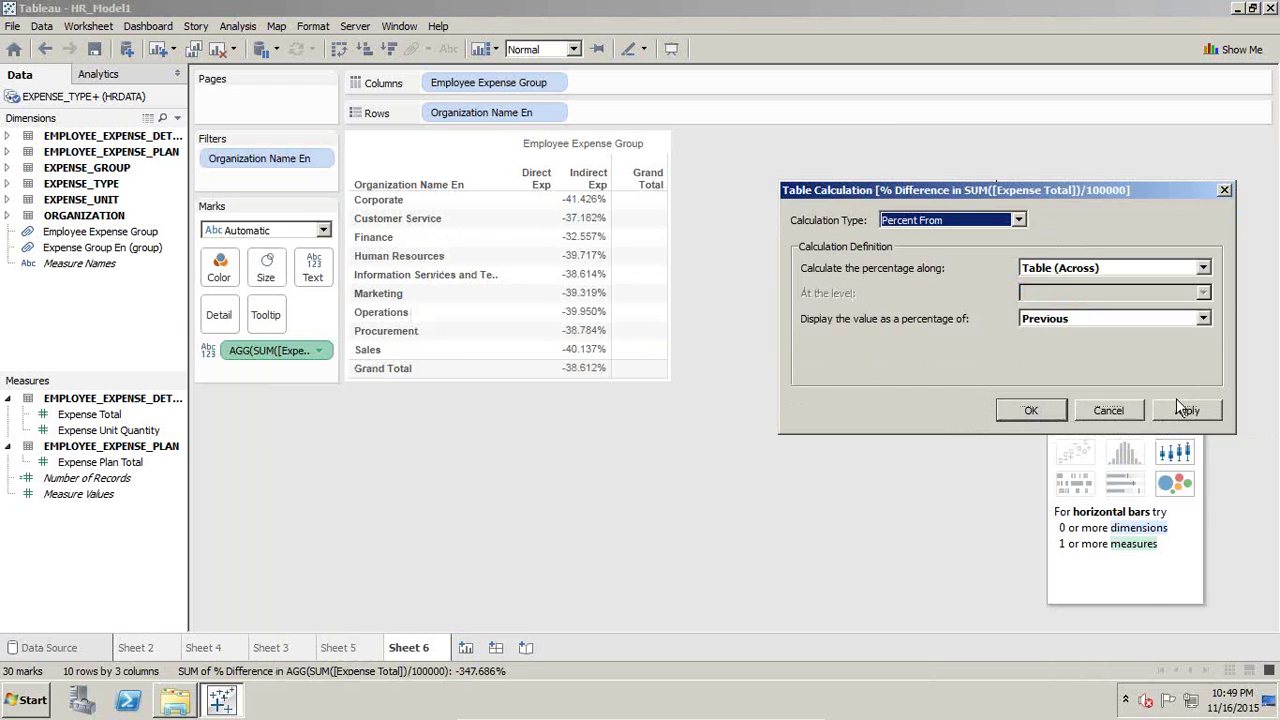
left_click(1187, 410)
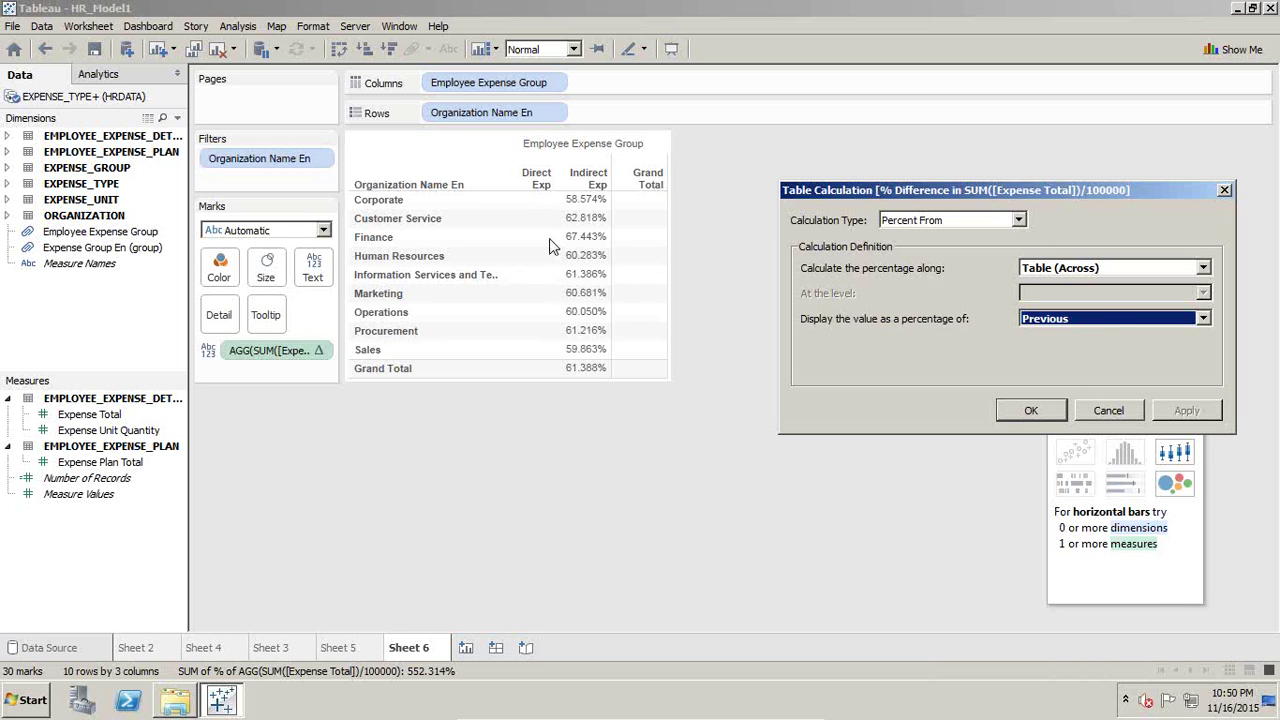
left_click(1093, 325)
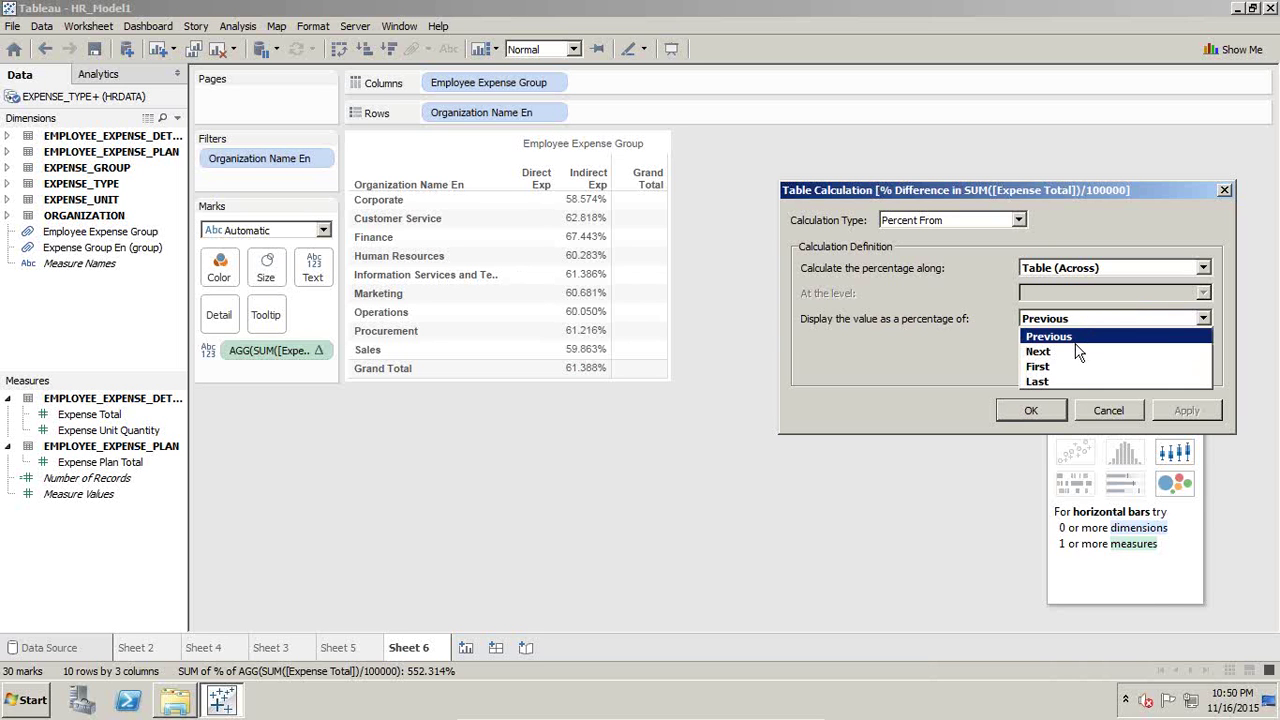
left_click(1069, 361)
left_click(1180, 412)
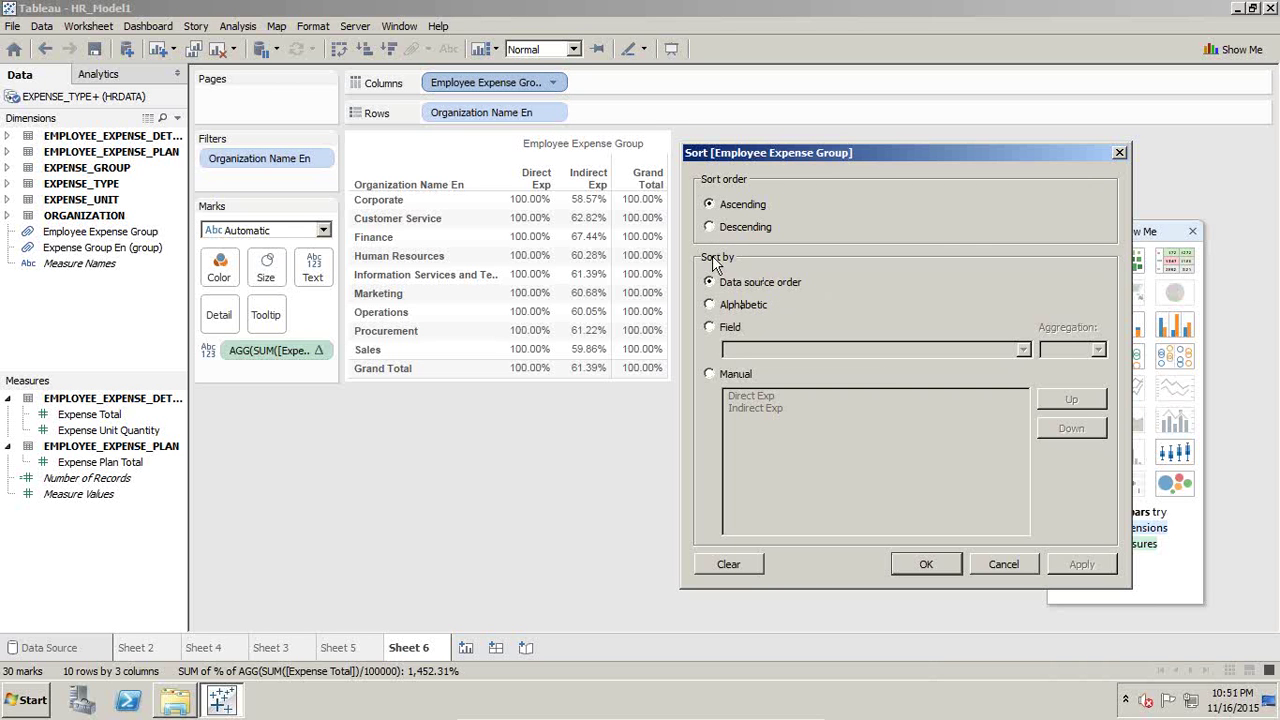
Keep expense groups in Data source order instead of Alphabetic, then reposition the organization sort dialog
left_click(709, 304)
left_click(709, 283)
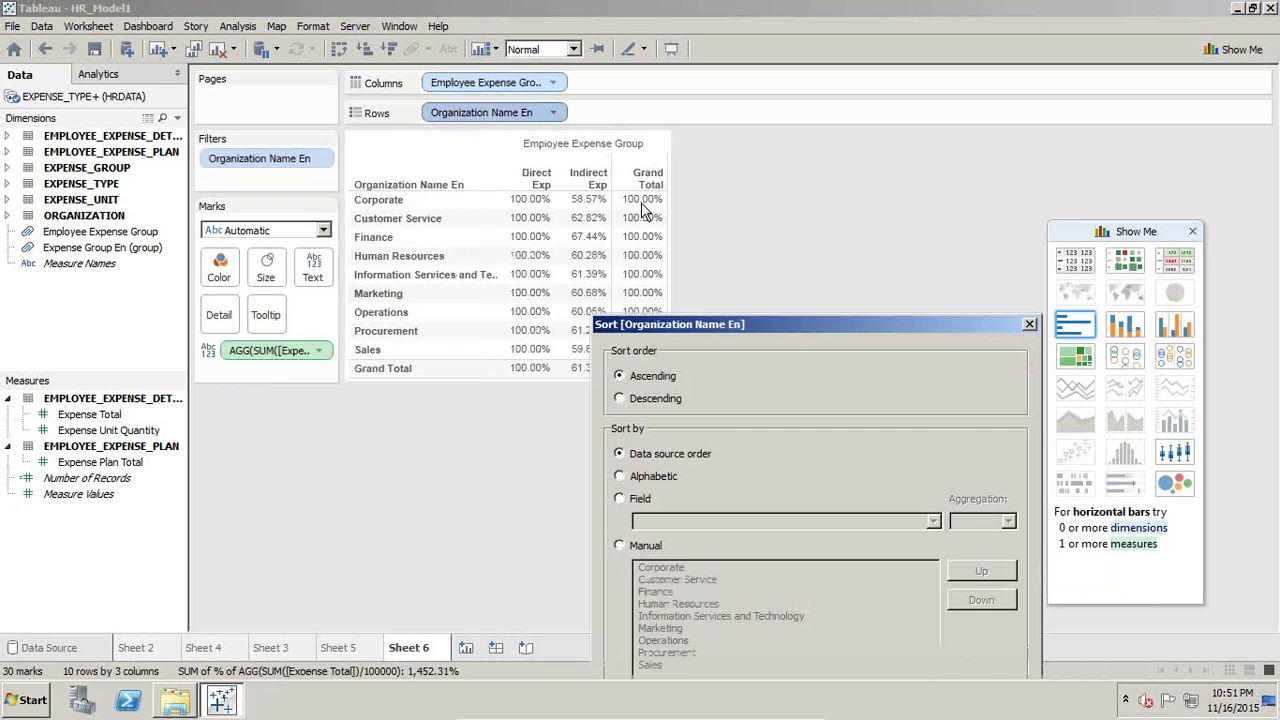
left_click_drag(689, 325, 711, 165)
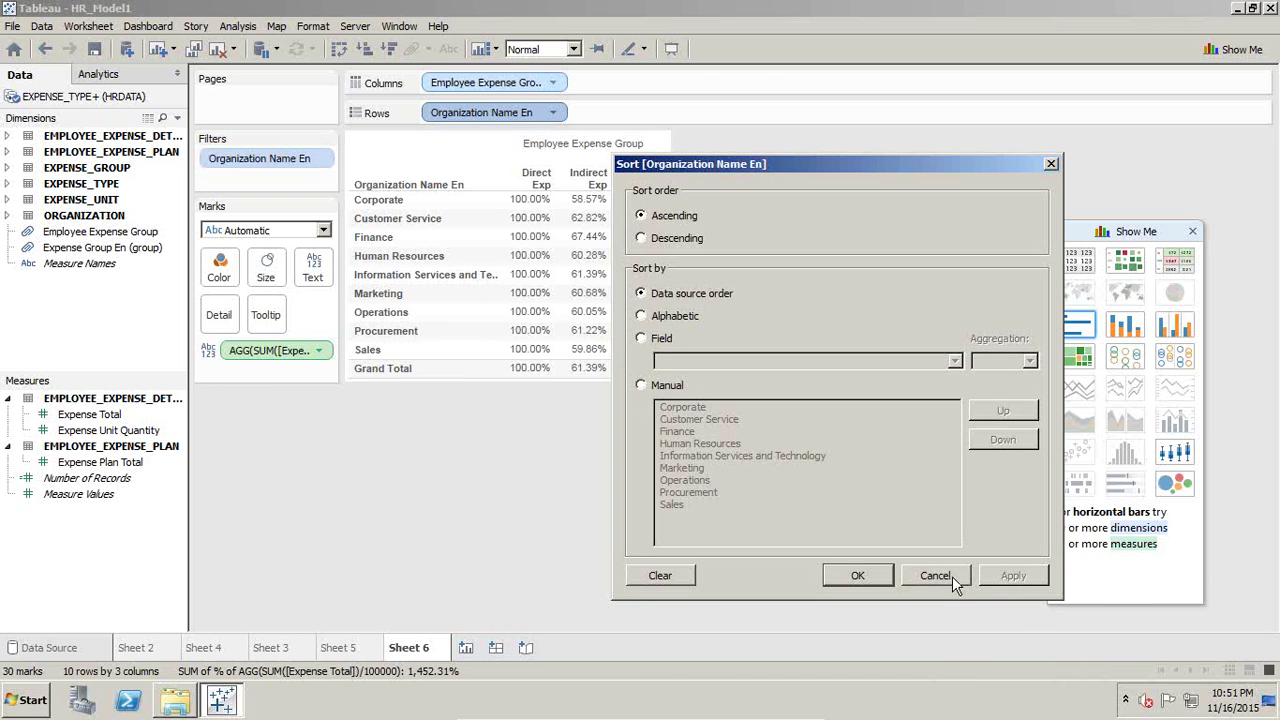